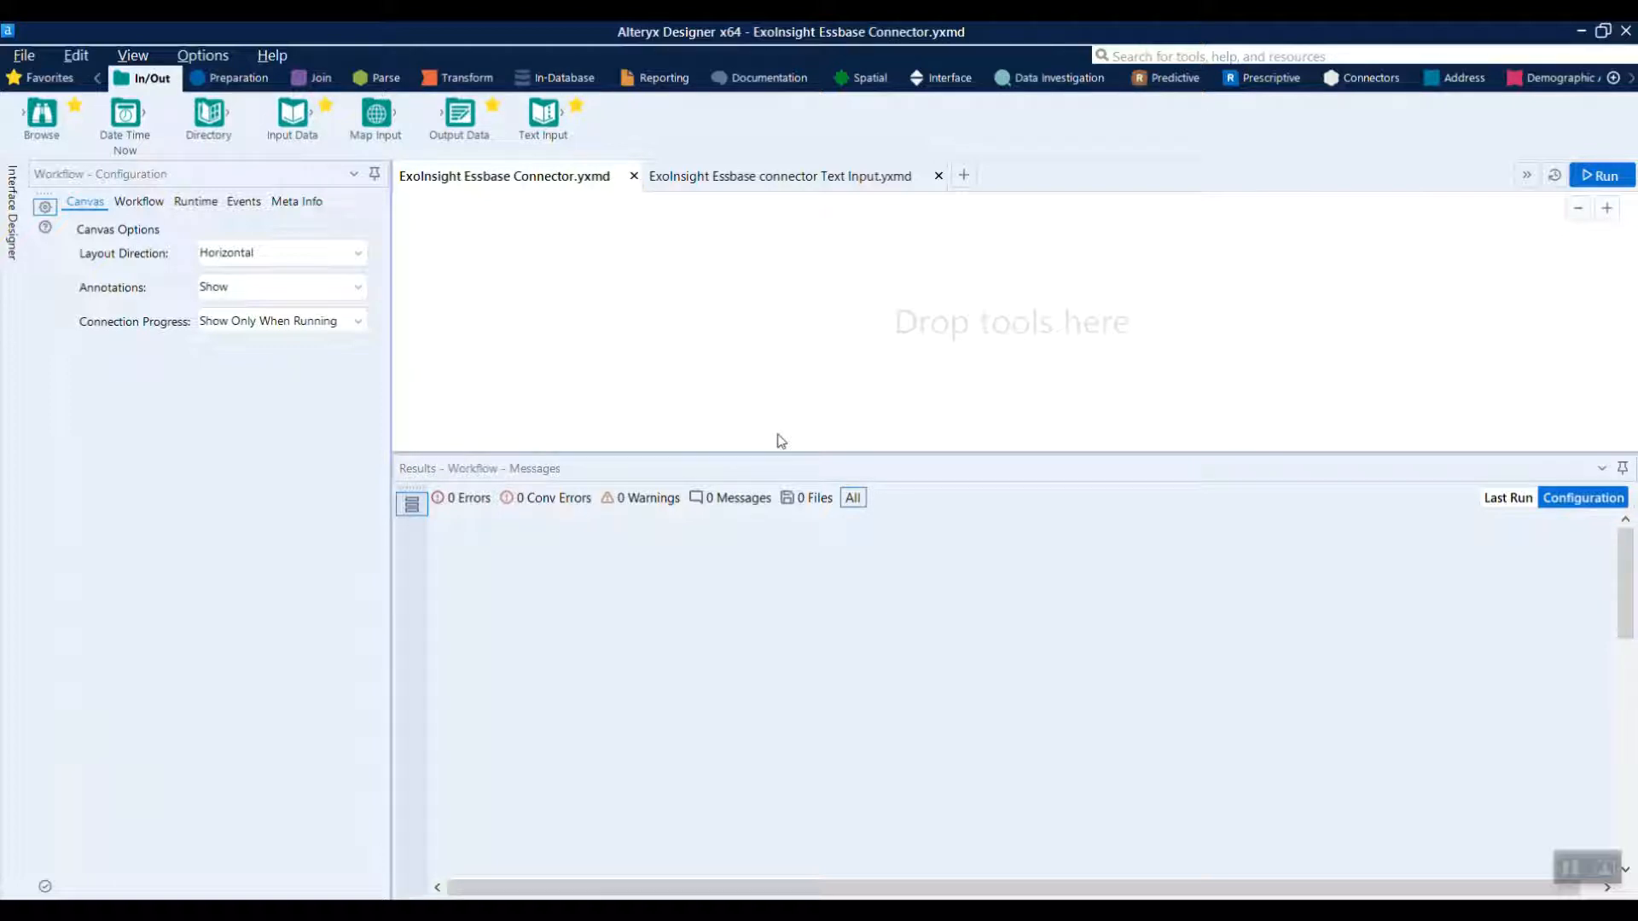
Add an ExoInsight Essbase Output tool to the canvas and connect it to Essbase with the prefilled sign-in settings
{"action": "left_click", "coordinate": [1370, 79]}
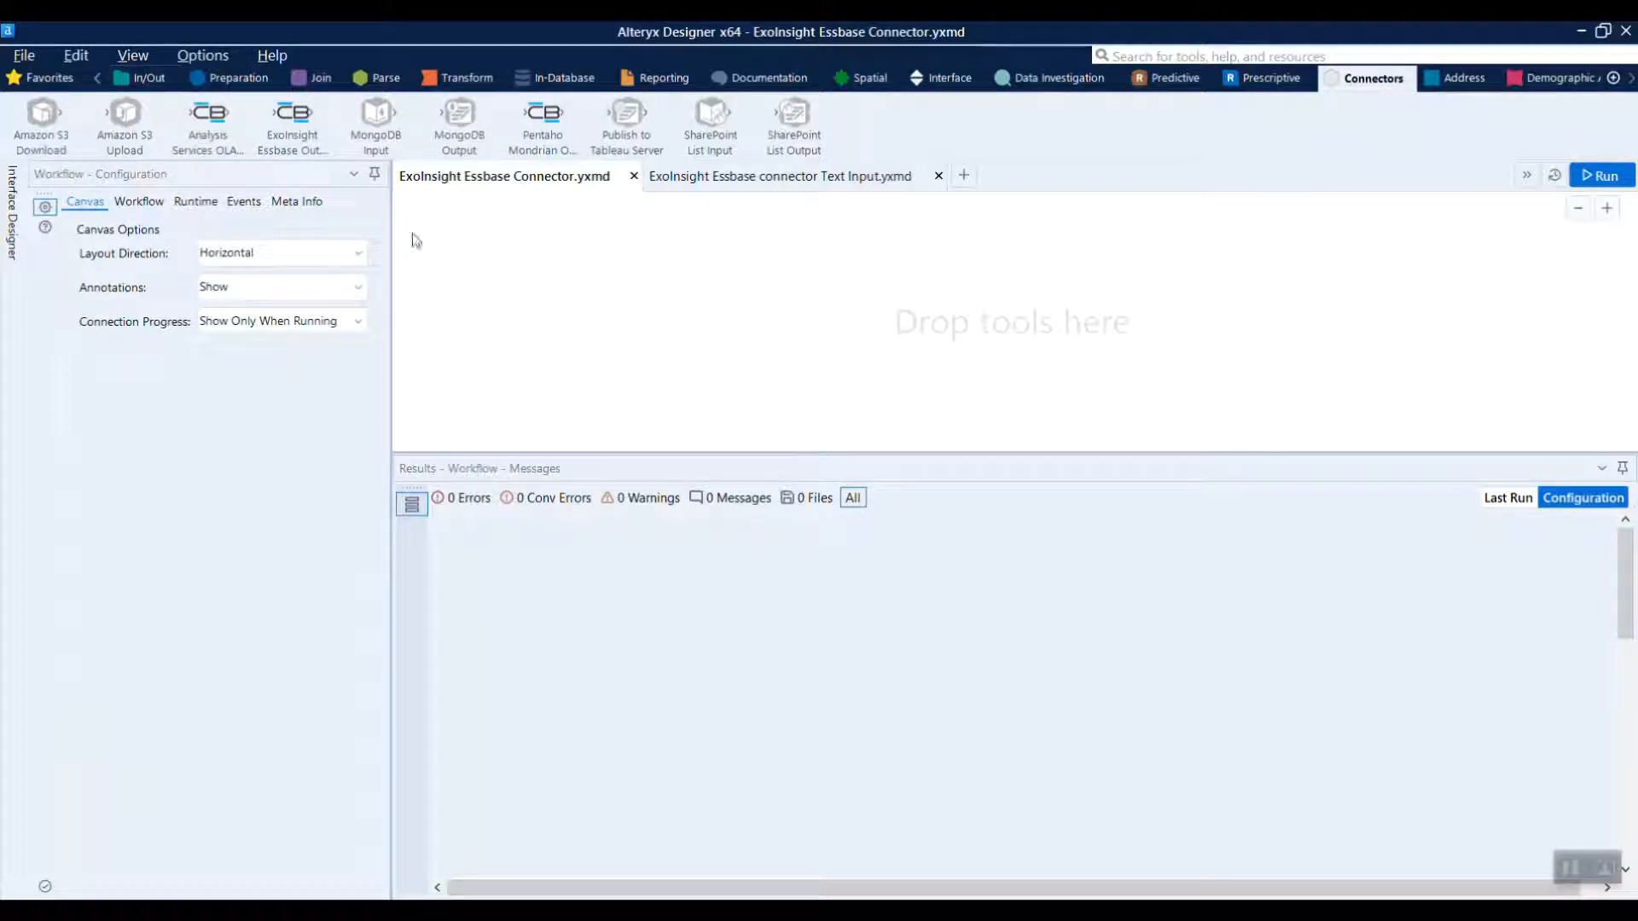
{"action": "left_click_drag", "start_coordinate": [292, 114], "coordinate": [565, 266]}
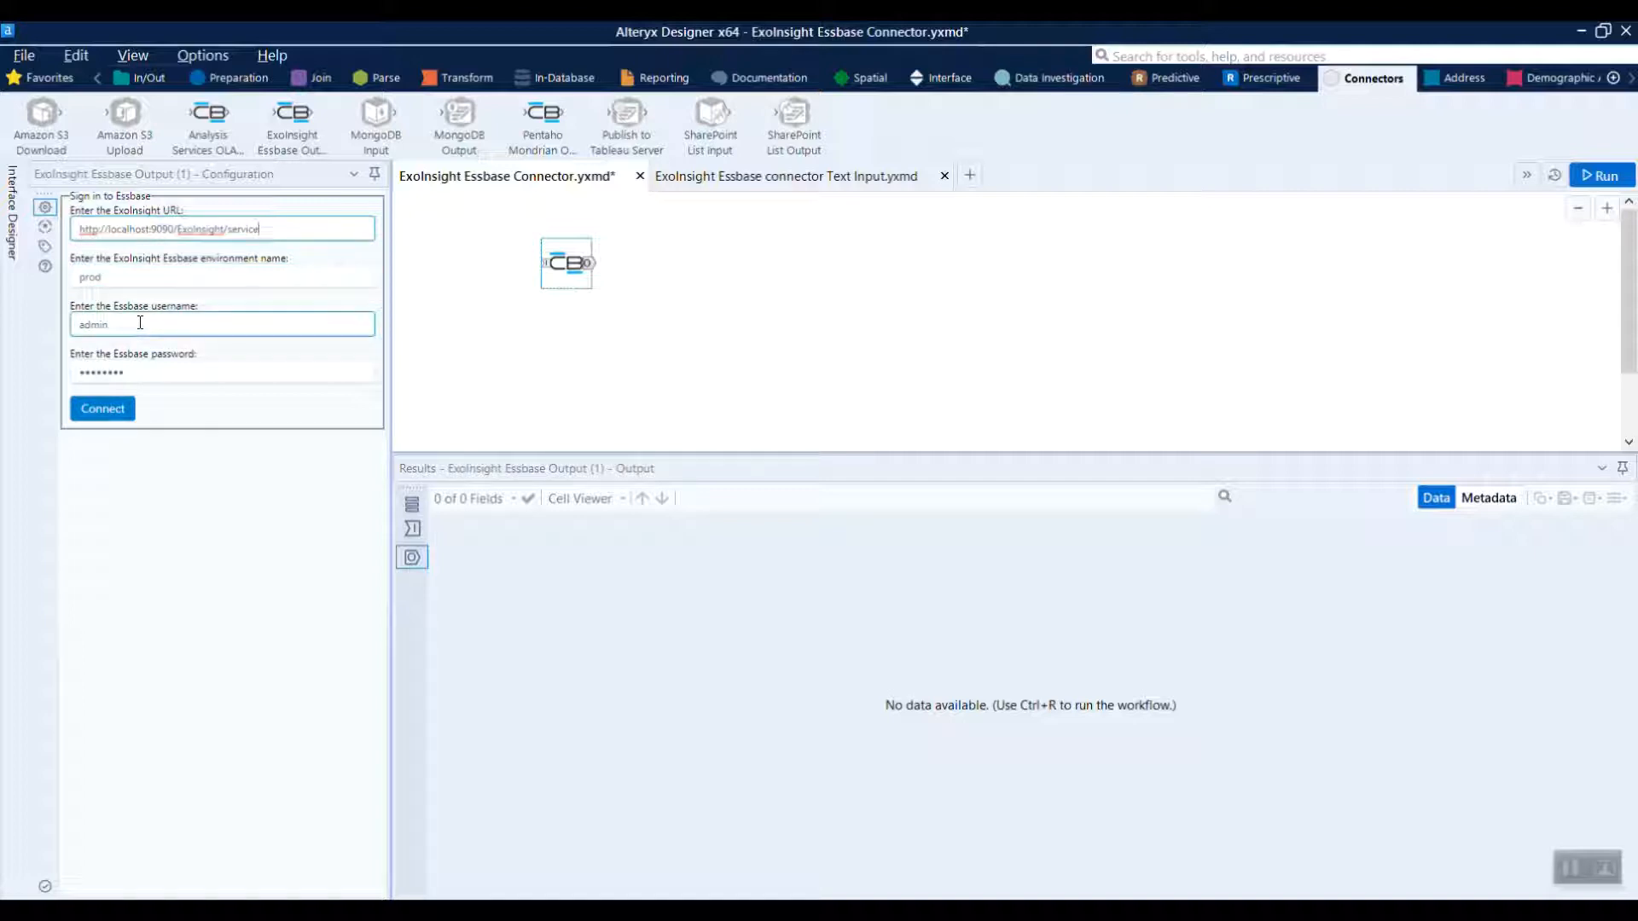
{"action": "left_click", "coordinate": [102, 409]}
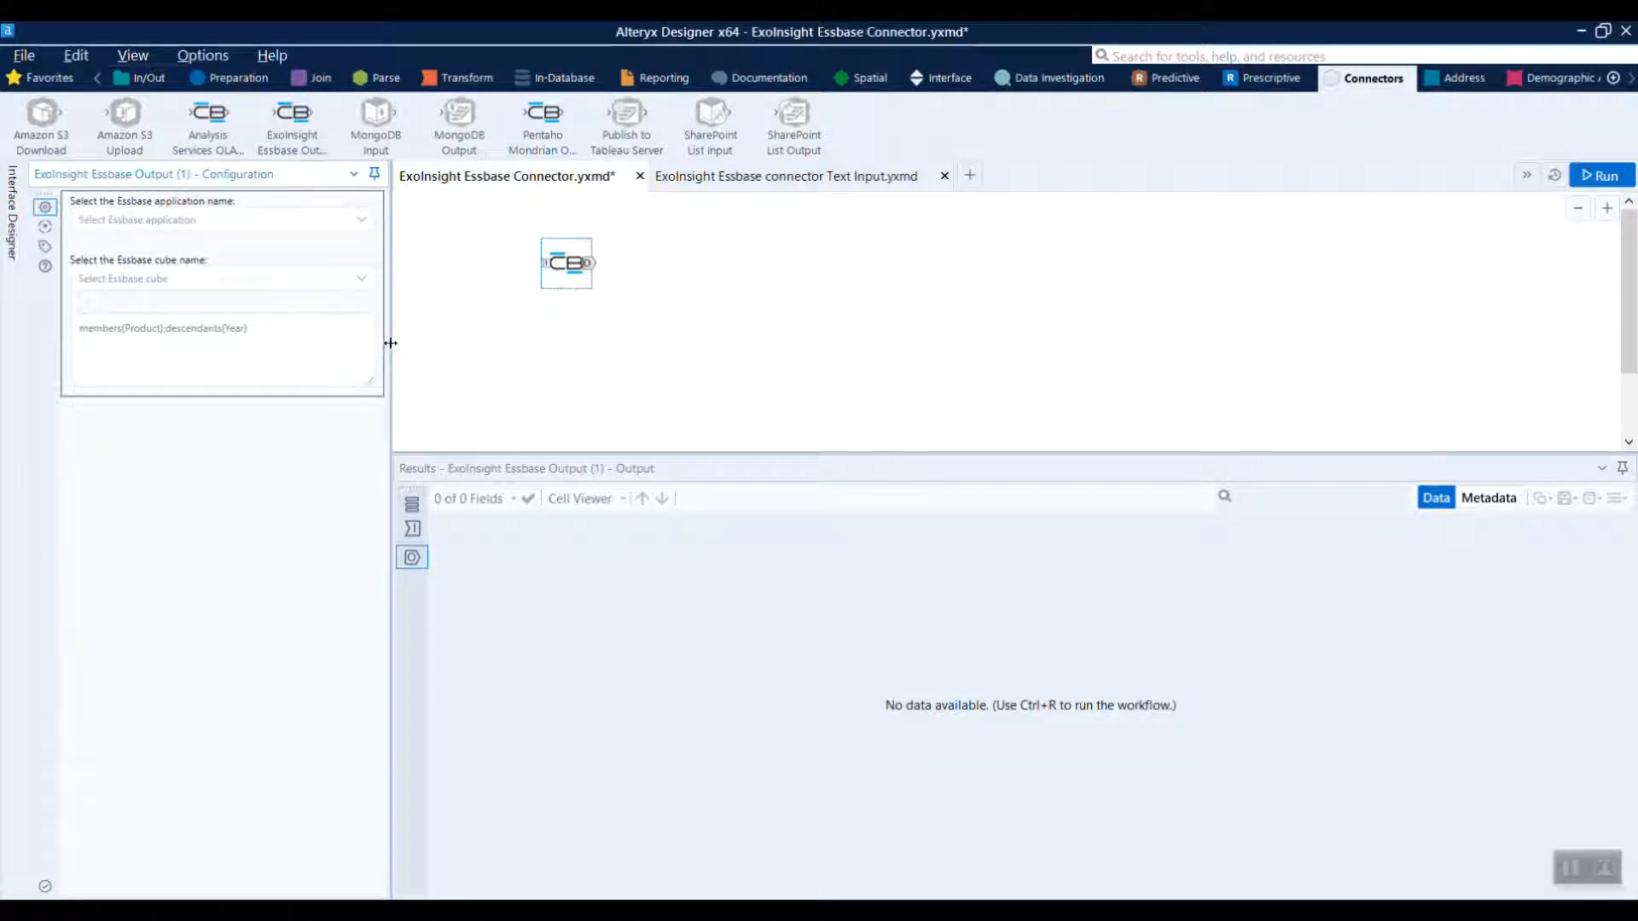
Choose Sample as the Essbase application and Basic as the cube
{"action": "left_click", "coordinate": [364, 226]}
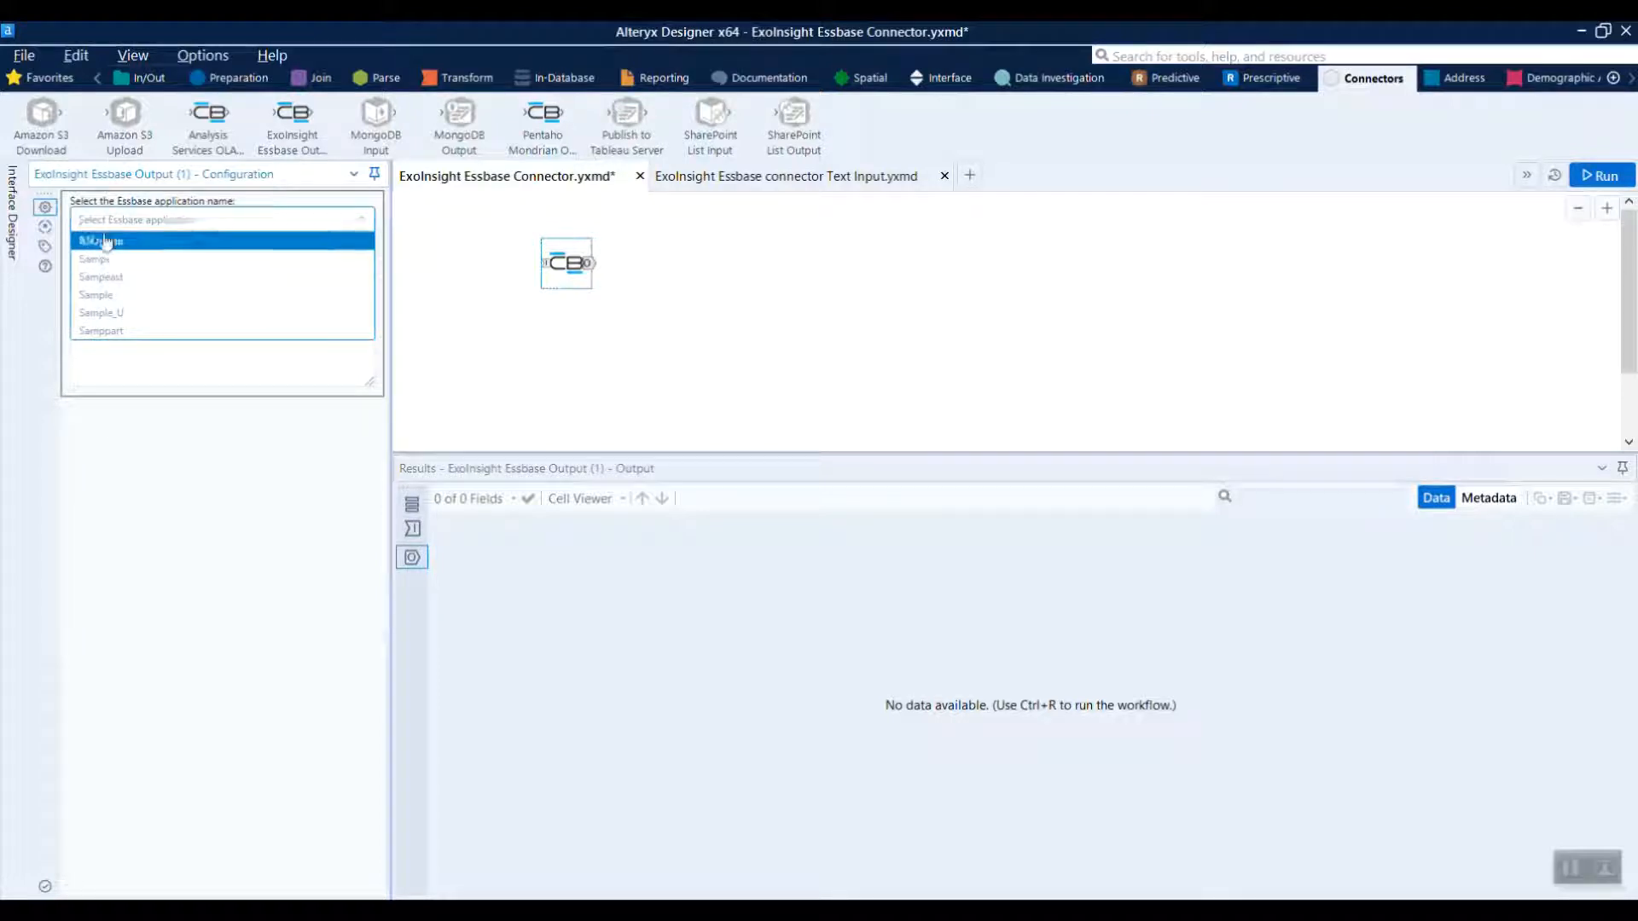
{"action": "left_click", "coordinate": [170, 294]}
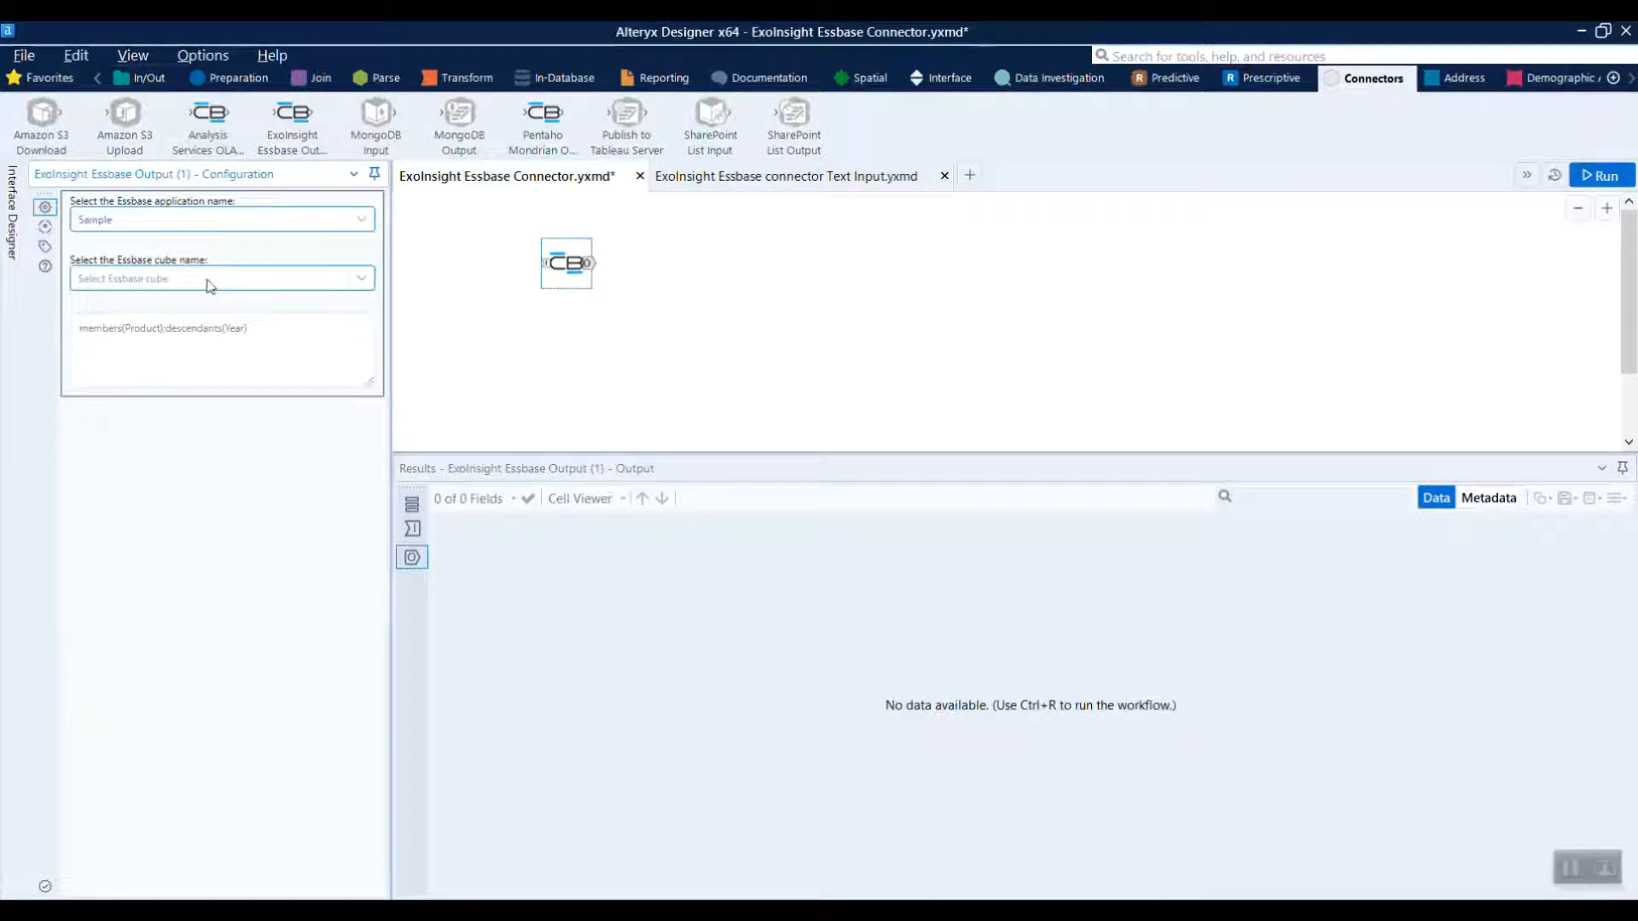
{"action": "left_click", "coordinate": [363, 279]}
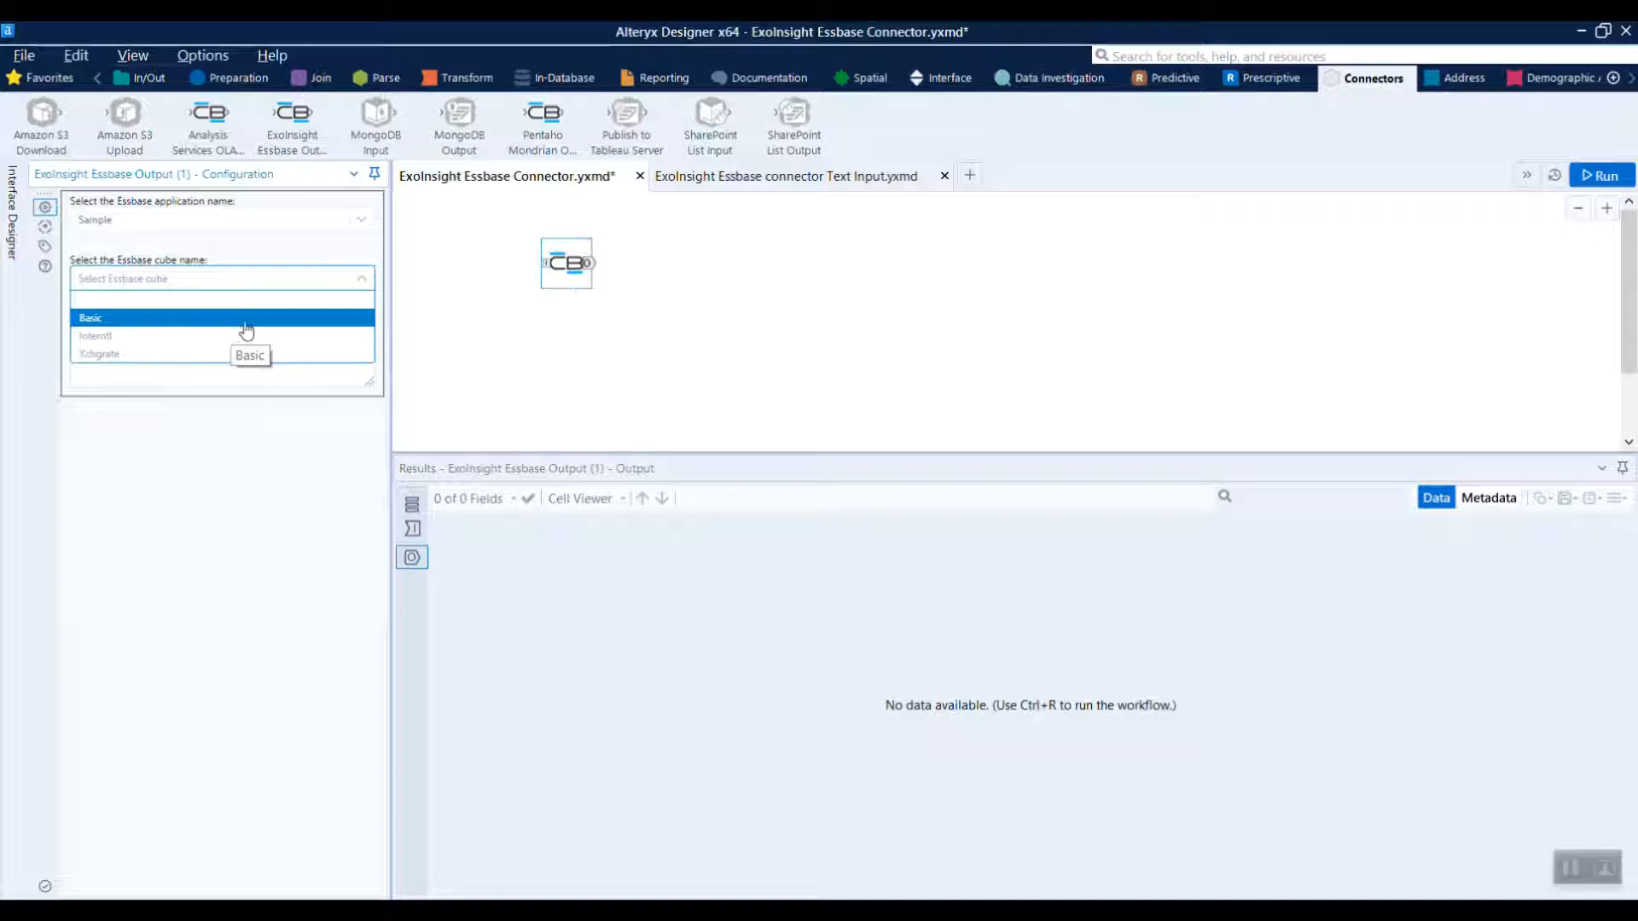
{"action": "left_click", "coordinate": [246, 332]}
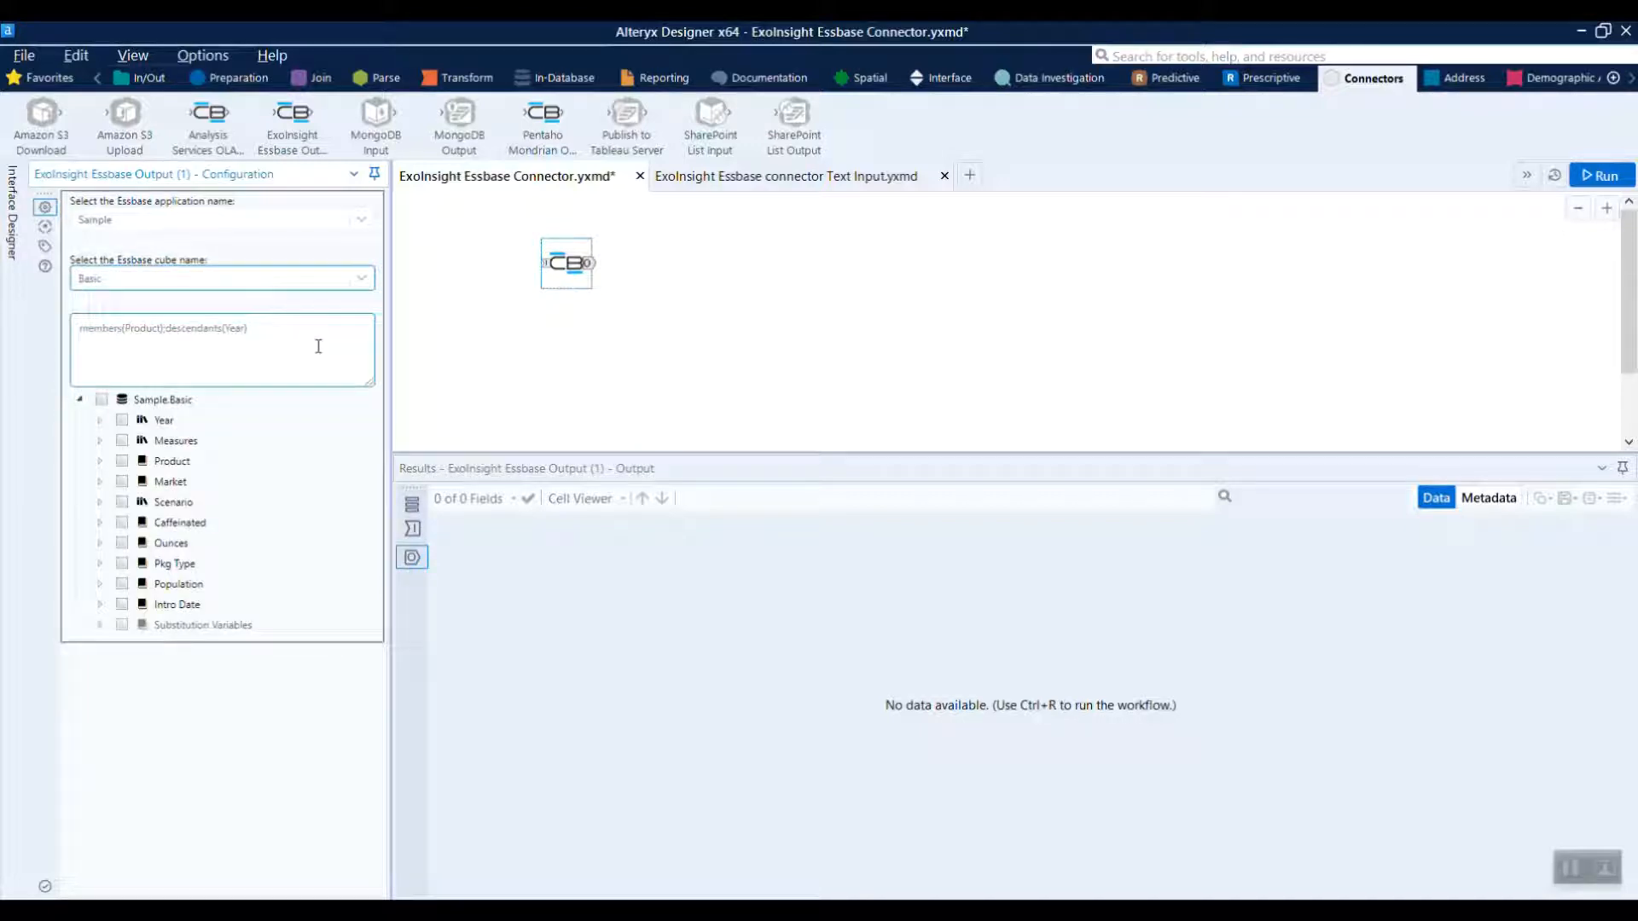
Select Qtr1 and Qtr2 under Year plus Profit and Inventory under Measures, and check the generated query text
{"action": "left_click", "coordinate": [100, 421]}
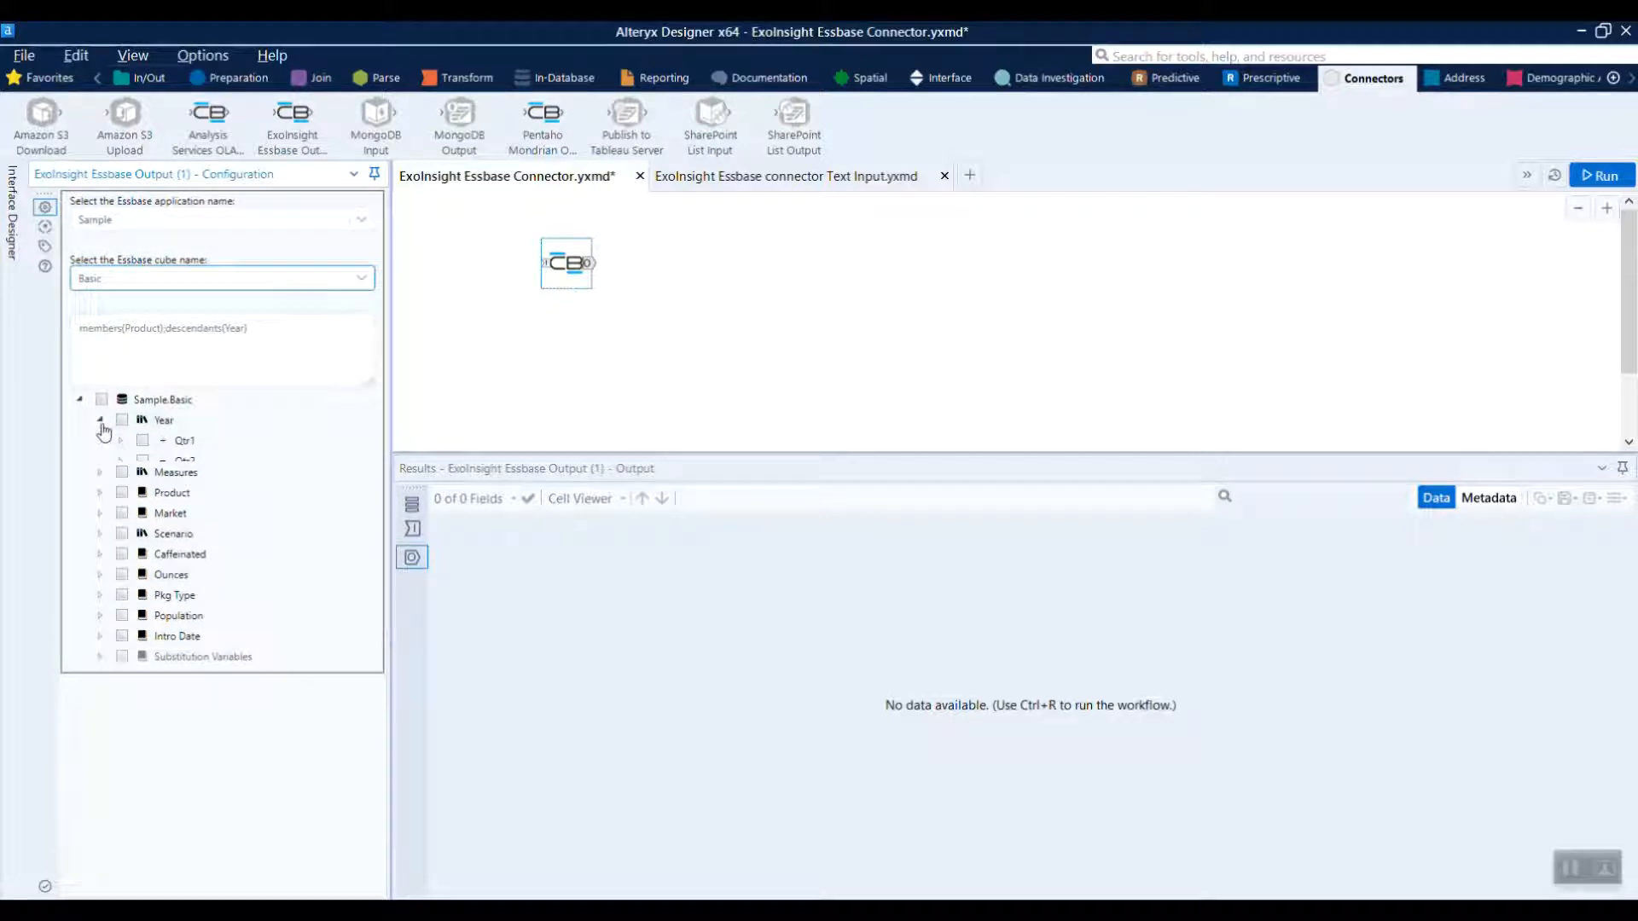
{"action": "left_click", "coordinate": [143, 440]}
{"action": "left_click", "coordinate": [143, 460]}
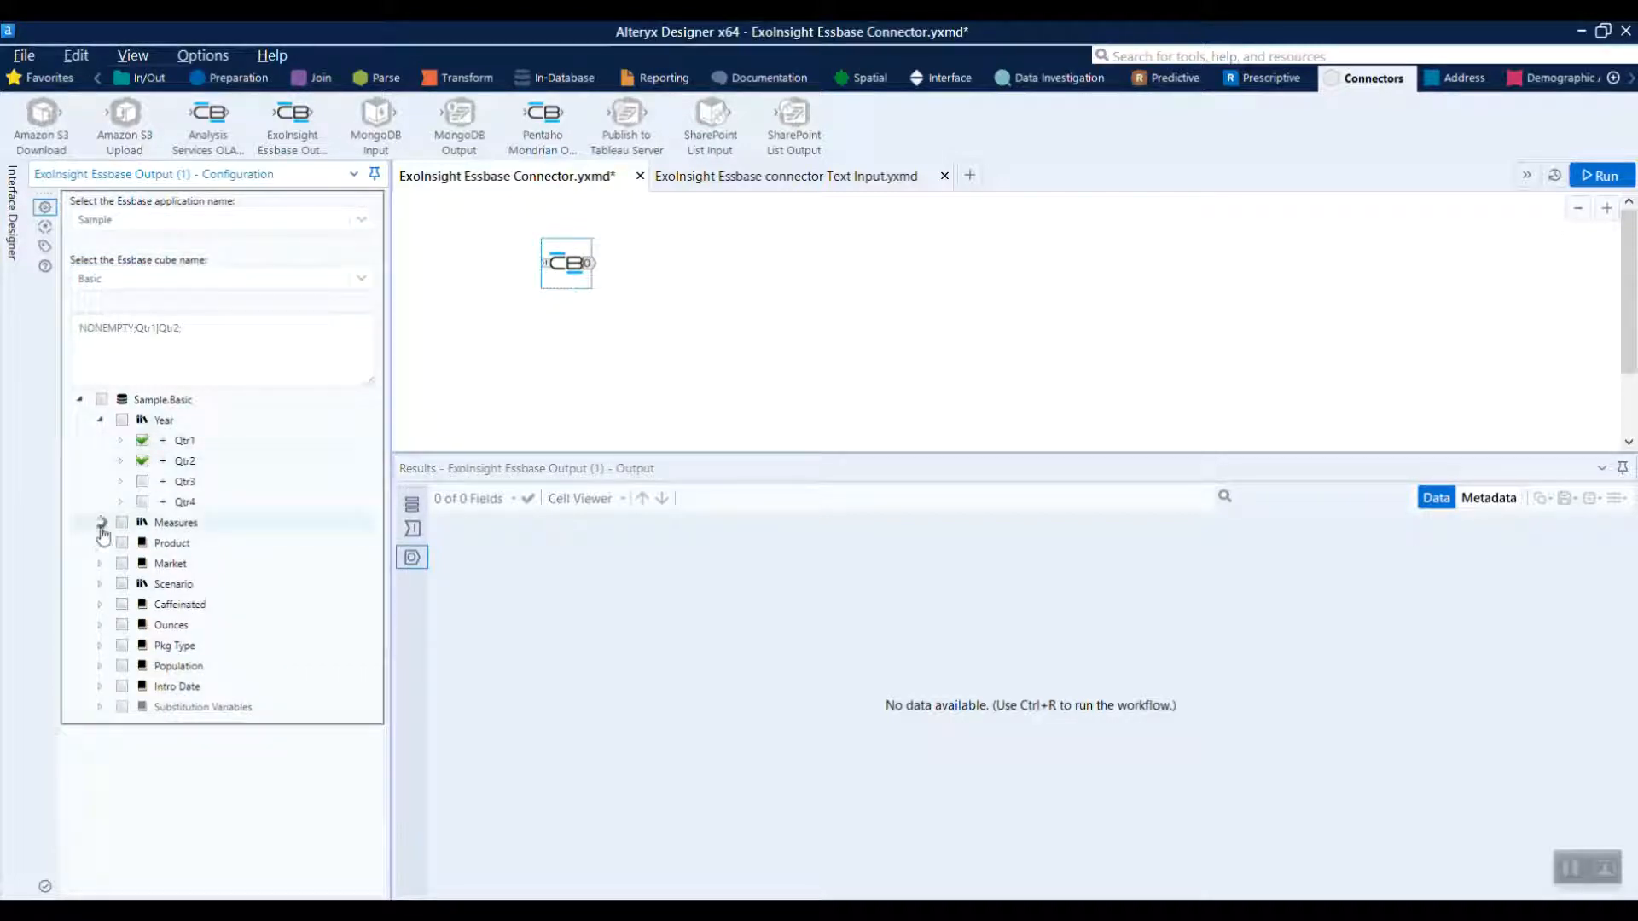
{"action": "left_click", "coordinate": [99, 522]}
{"action": "left_click", "coordinate": [143, 544]}
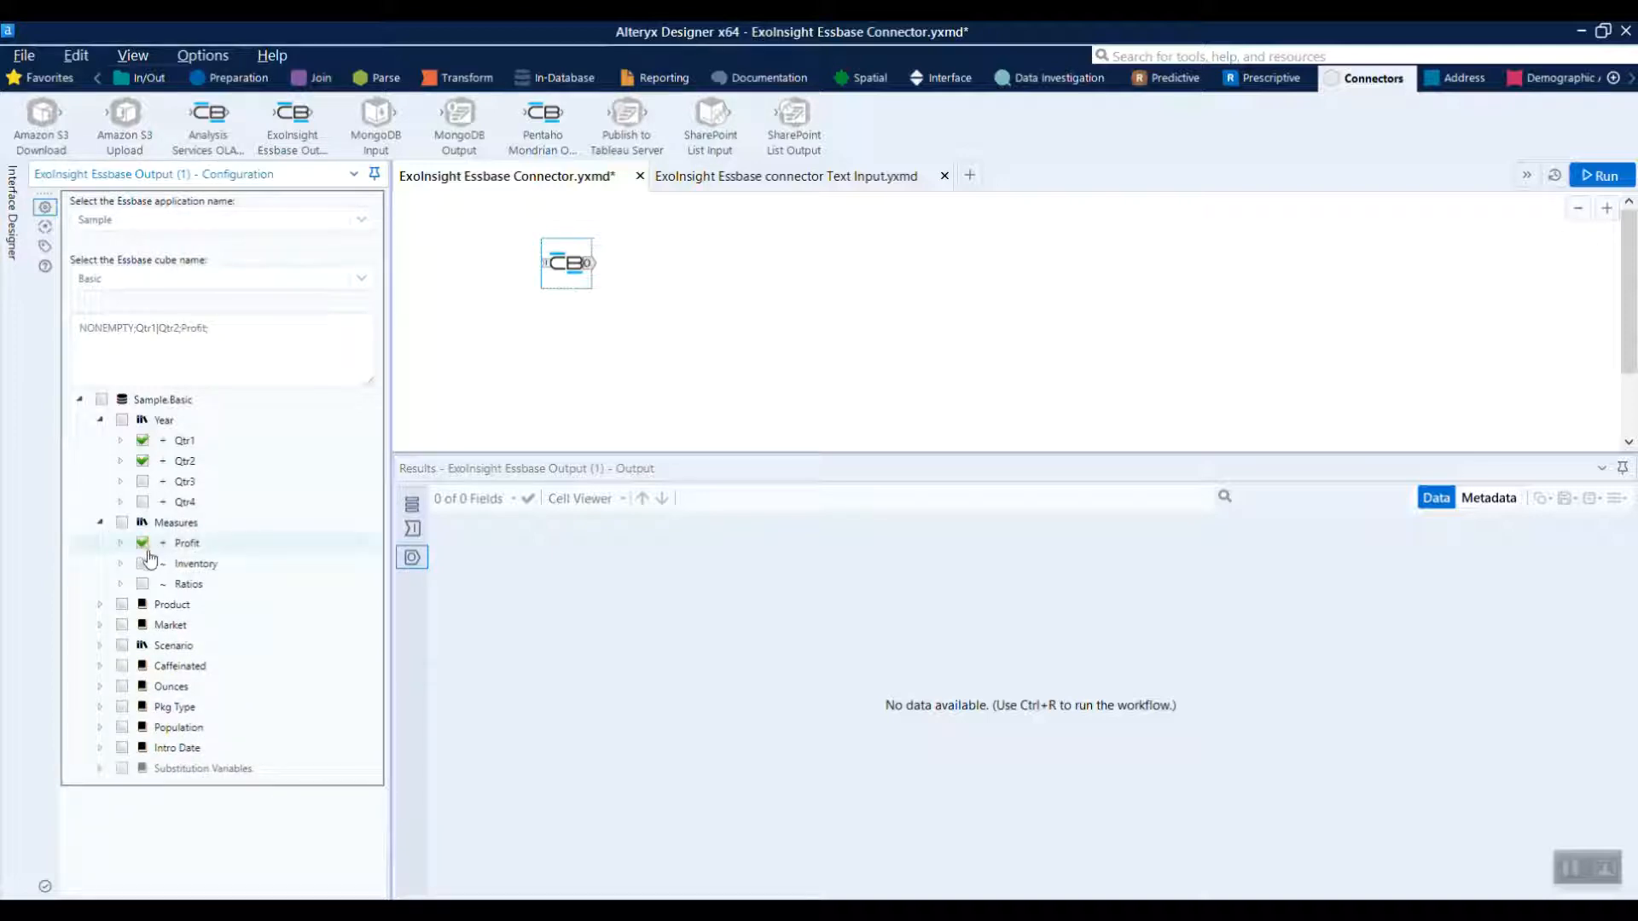
{"action": "left_click", "coordinate": [144, 567]}
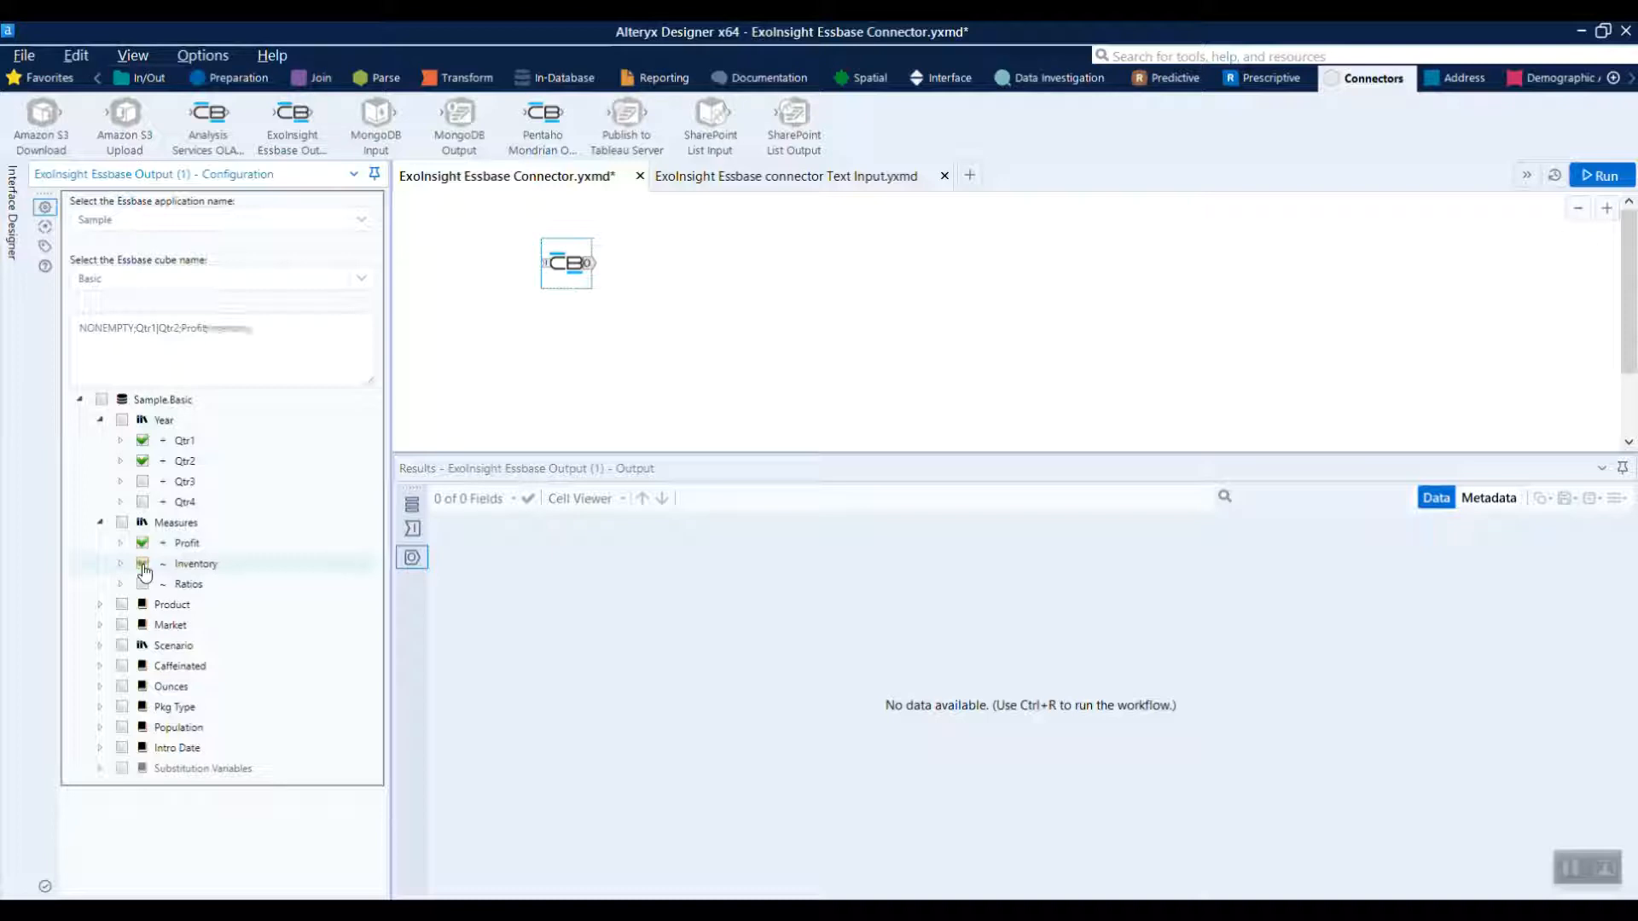
{"action": "left_click_drag", "start_coordinate": [255, 328], "coordinate": [65, 339]}
{"action": "left_click", "coordinate": [267, 332]}
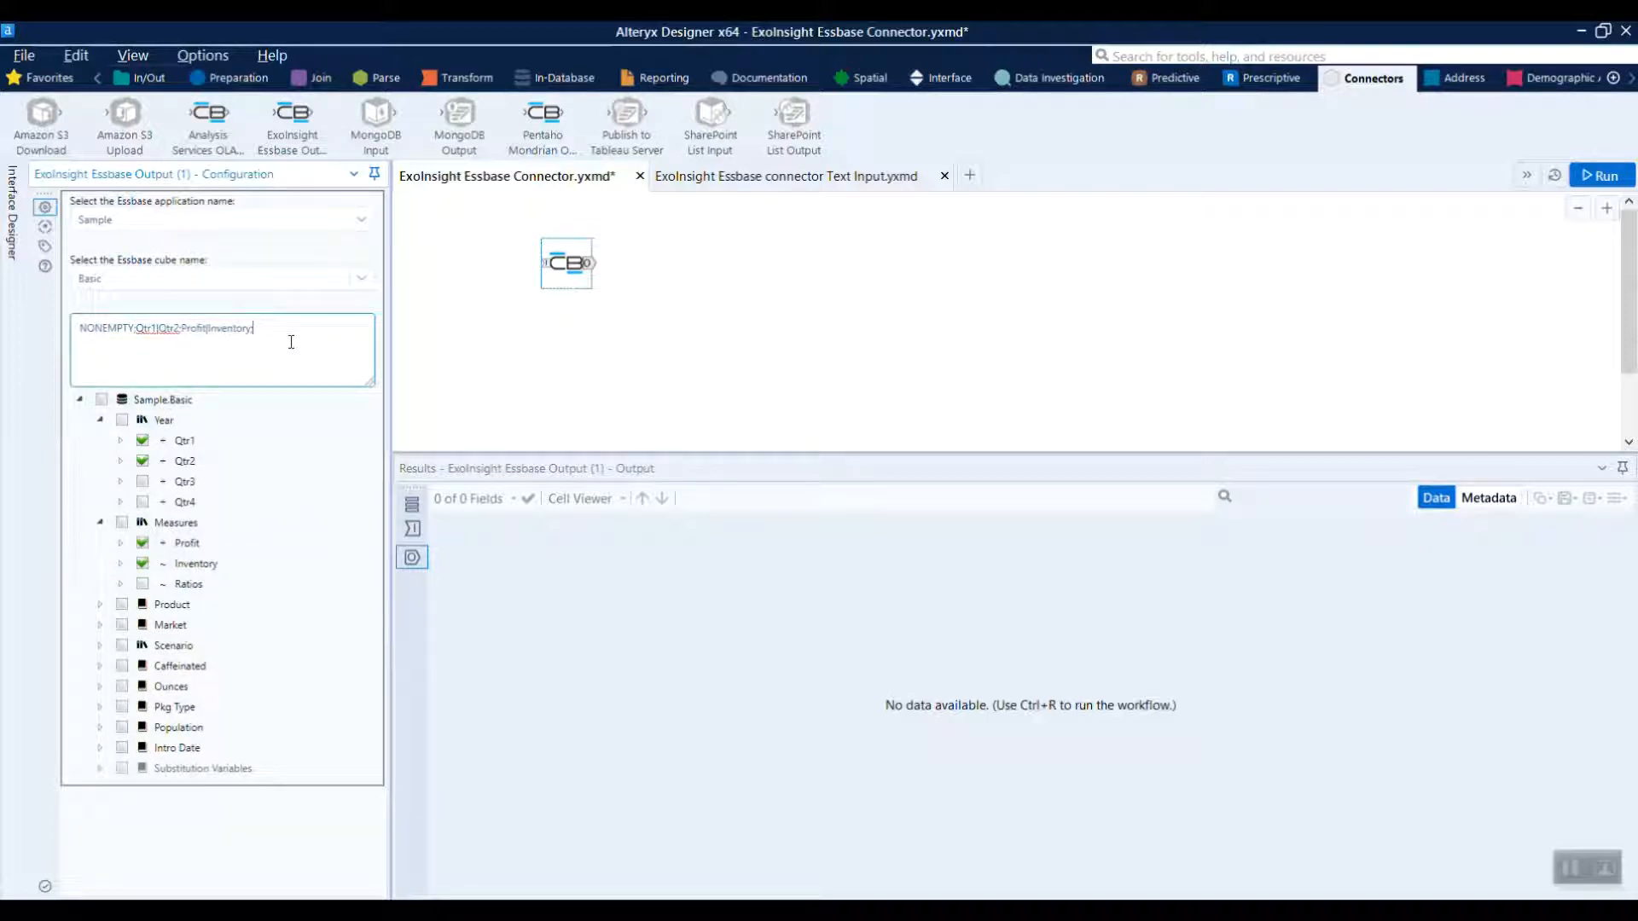
Deselect Qtr1, Qtr2, Profit and Inventory to empty the member selection
{"action": "left_click", "coordinate": [142, 440]}
{"action": "left_click", "coordinate": [143, 461]}
{"action": "left_click", "coordinate": [143, 543]}
{"action": "left_click", "coordinate": [142, 563]}
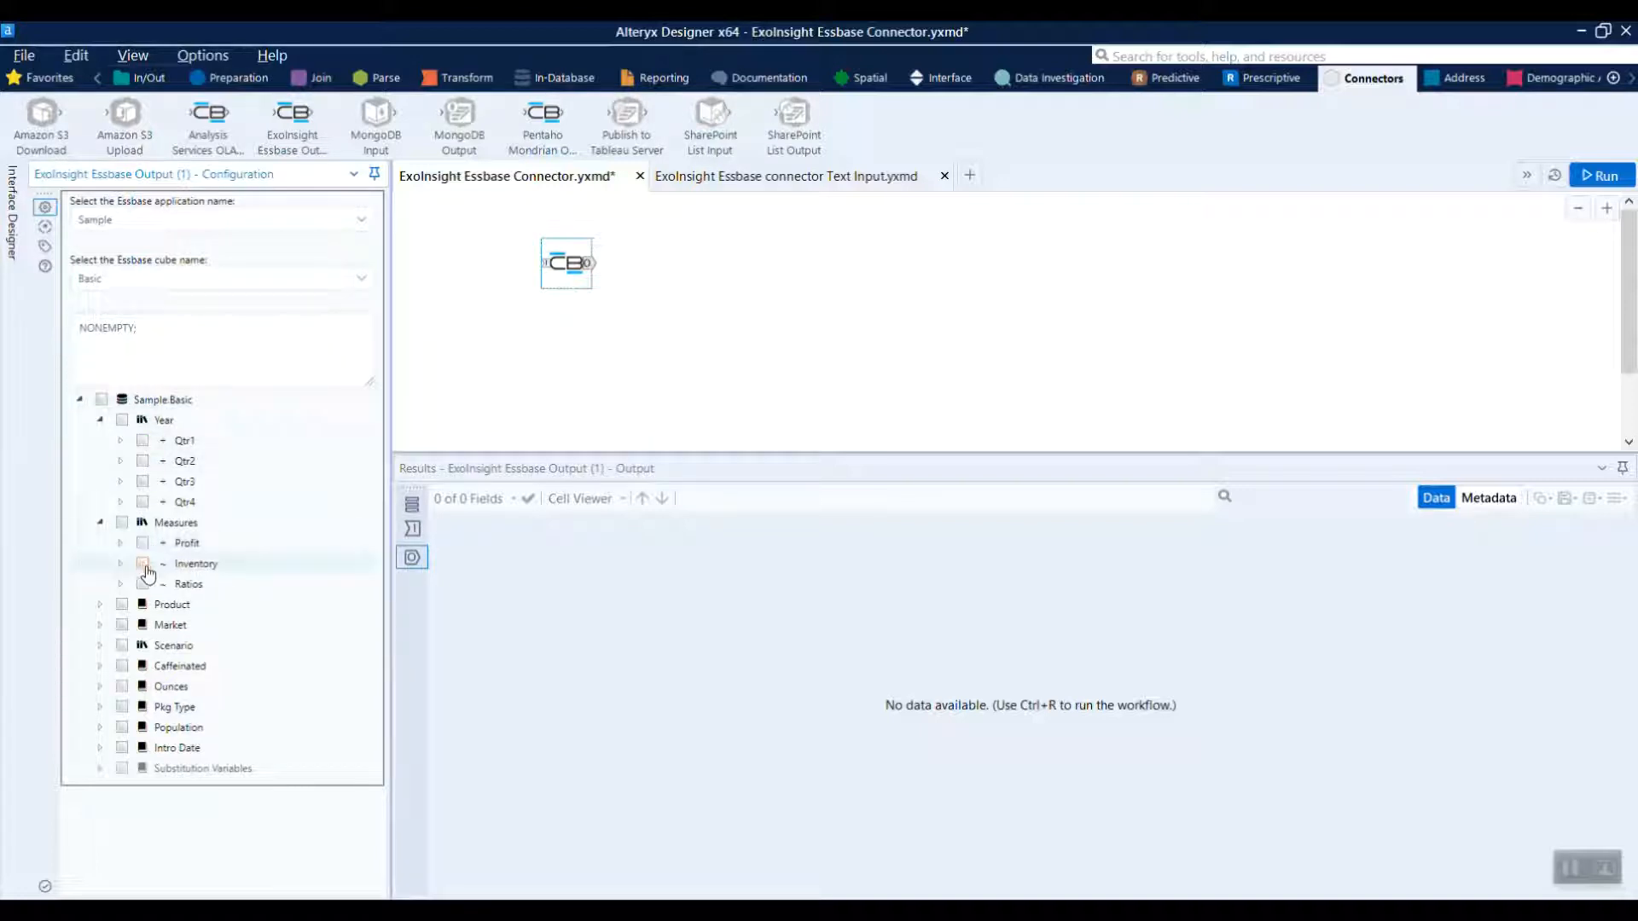
Add the leaves of Year and the descendants of Profit to the query
{"action": "right_click", "coordinate": [173, 421]}
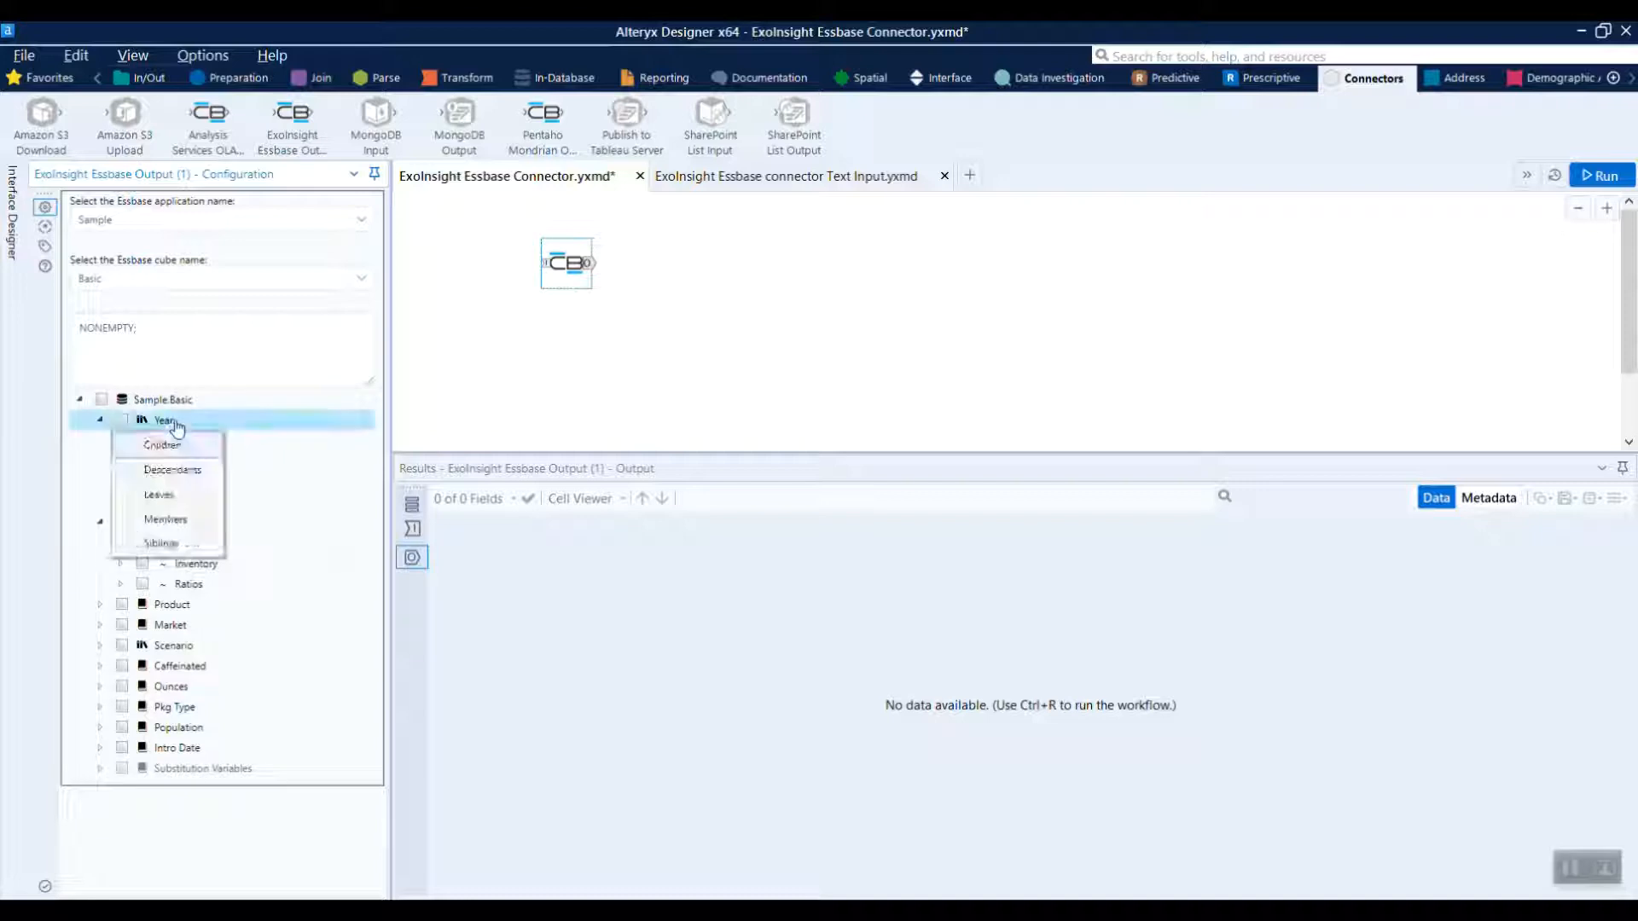
{"action": "left_click", "coordinate": [205, 497]}
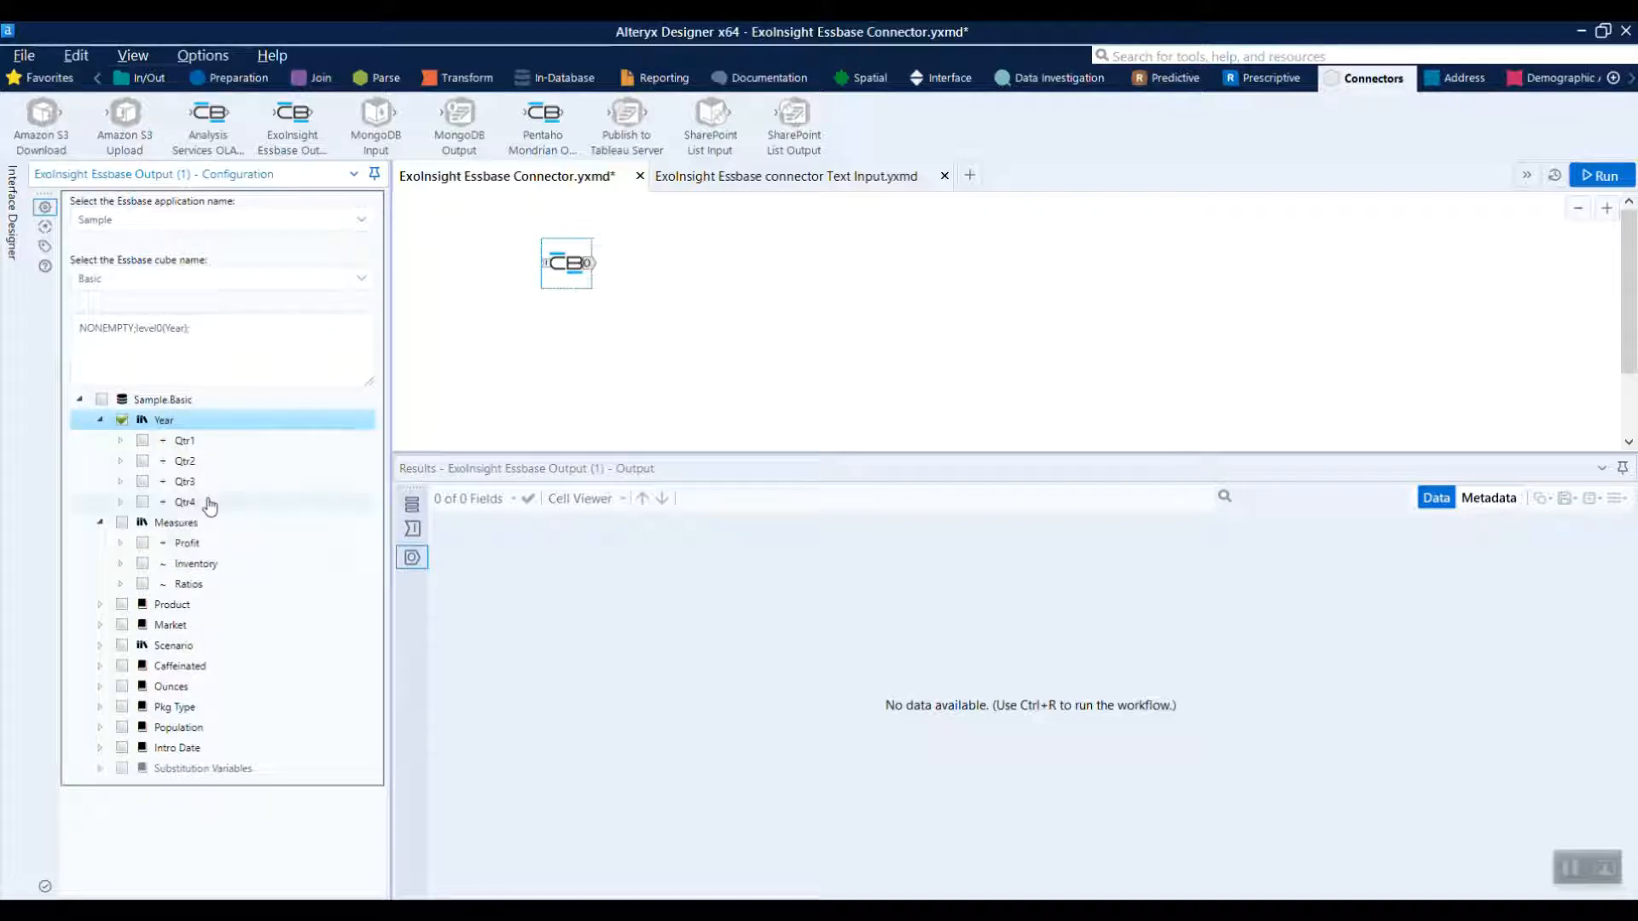
{"action": "right_click", "coordinate": [189, 546]}
{"action": "left_click", "coordinate": [219, 594]}
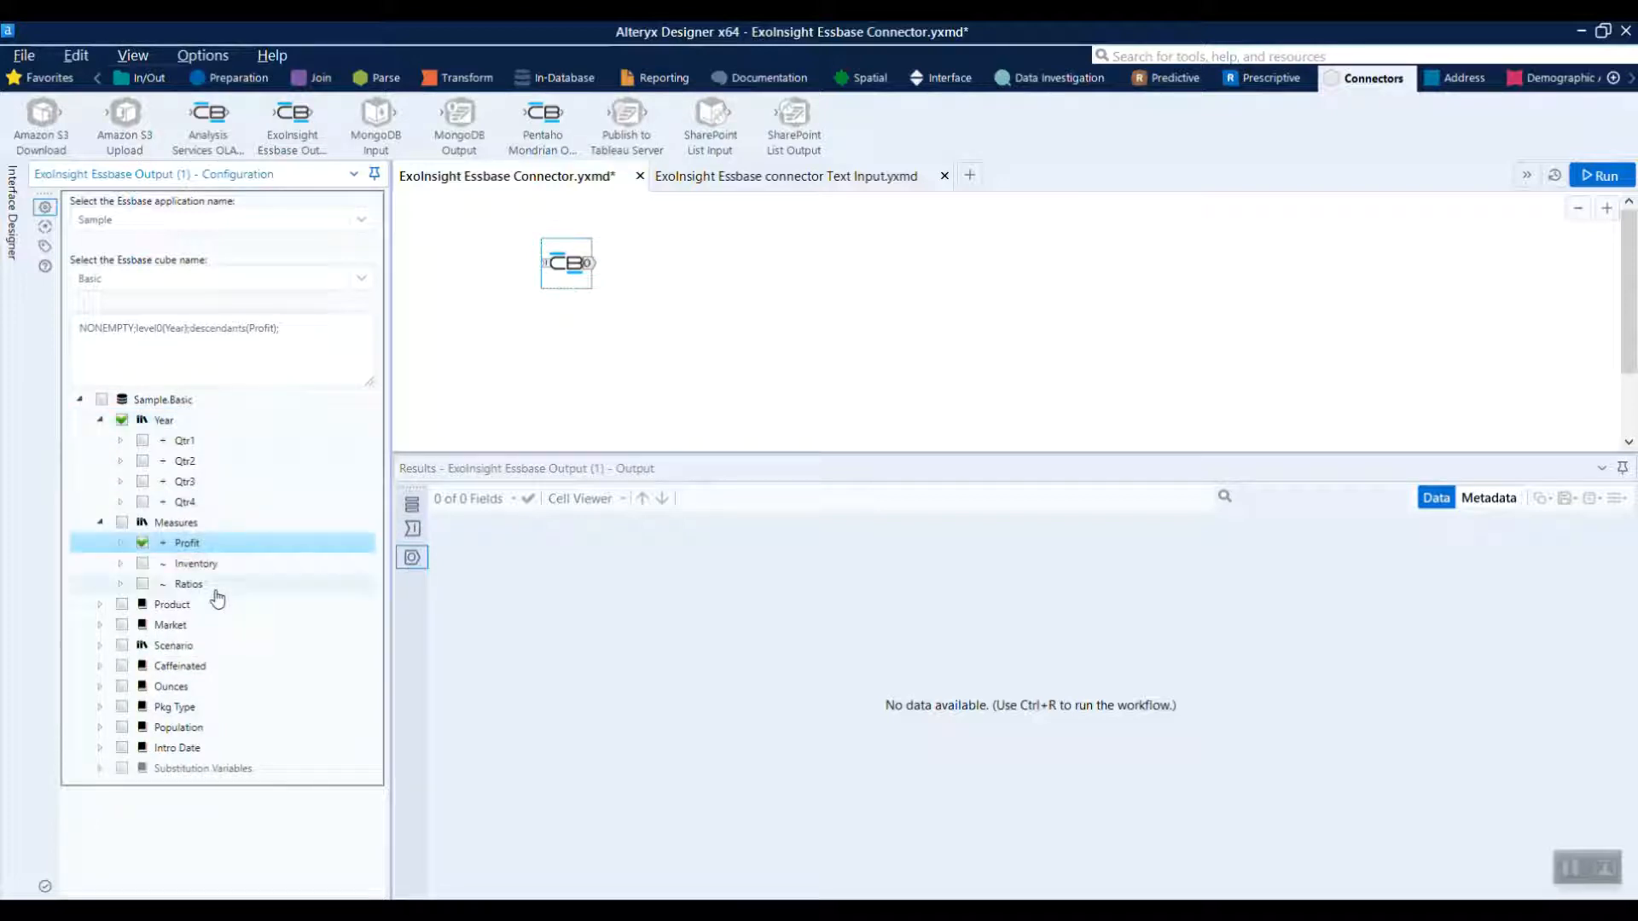
Collapse Measures, expand Product and add the children of Product to the query
{"action": "left_click", "coordinate": [100, 524]}
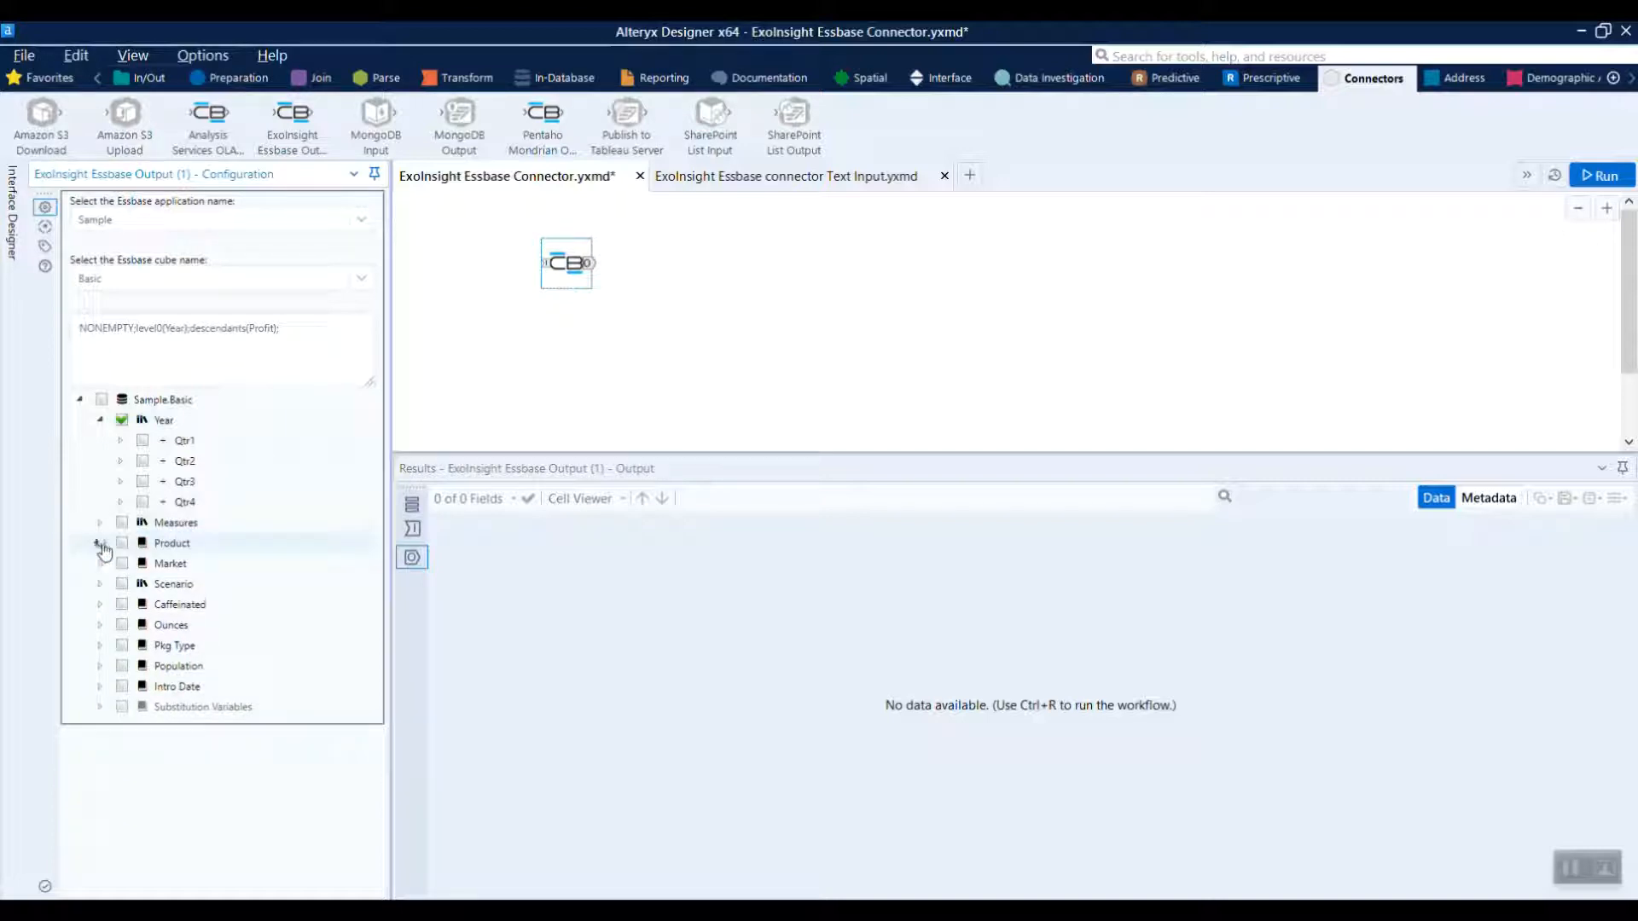
{"action": "double_click", "coordinate": [177, 546]}
{"action": "right_click", "coordinate": [178, 550]}
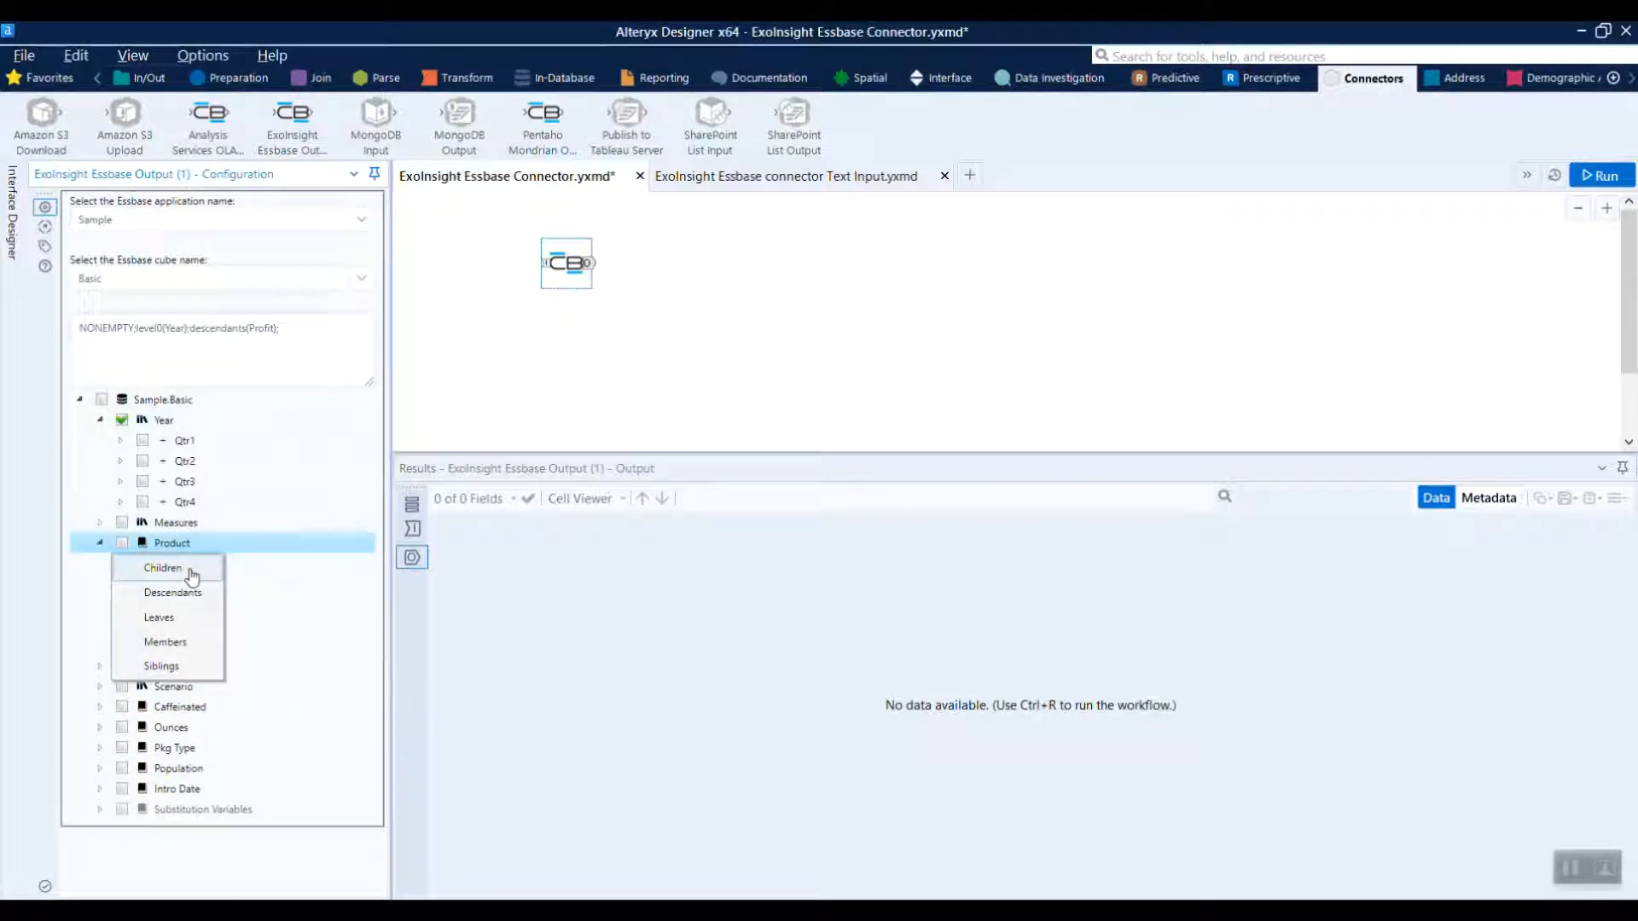
{"action": "left_click", "coordinate": [191, 577]}
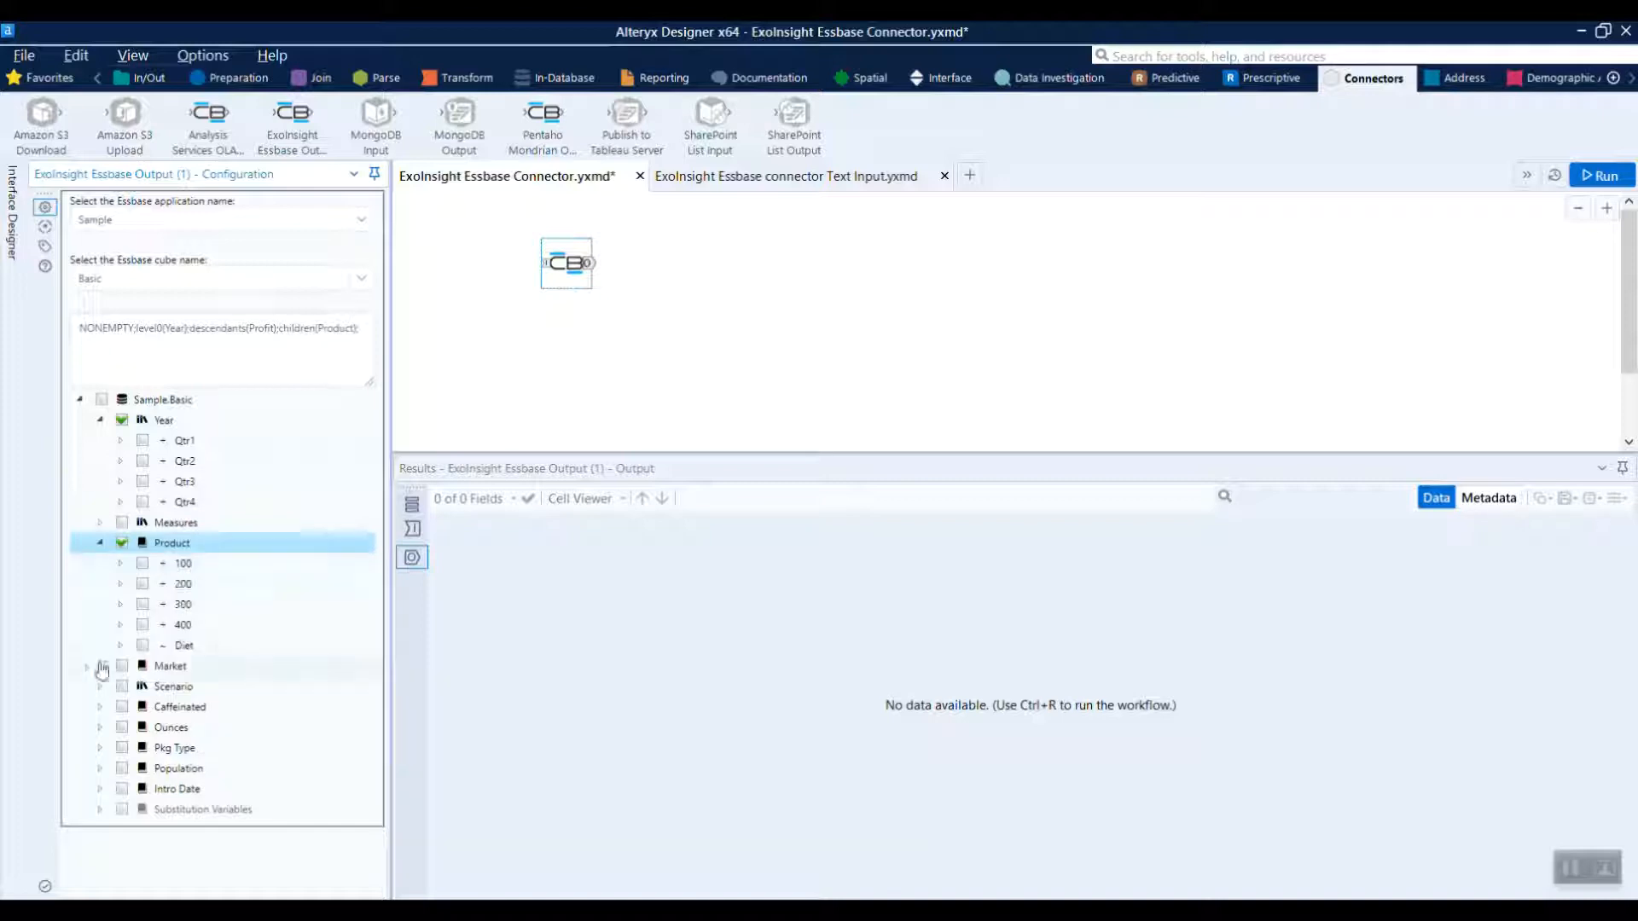
Include the East and West markets and the Actual scenario in the query, and run the workflow
{"action": "left_click", "coordinate": [100, 665]}
{"action": "left_click", "coordinate": [142, 687]}
{"action": "left_click", "coordinate": [142, 707]}
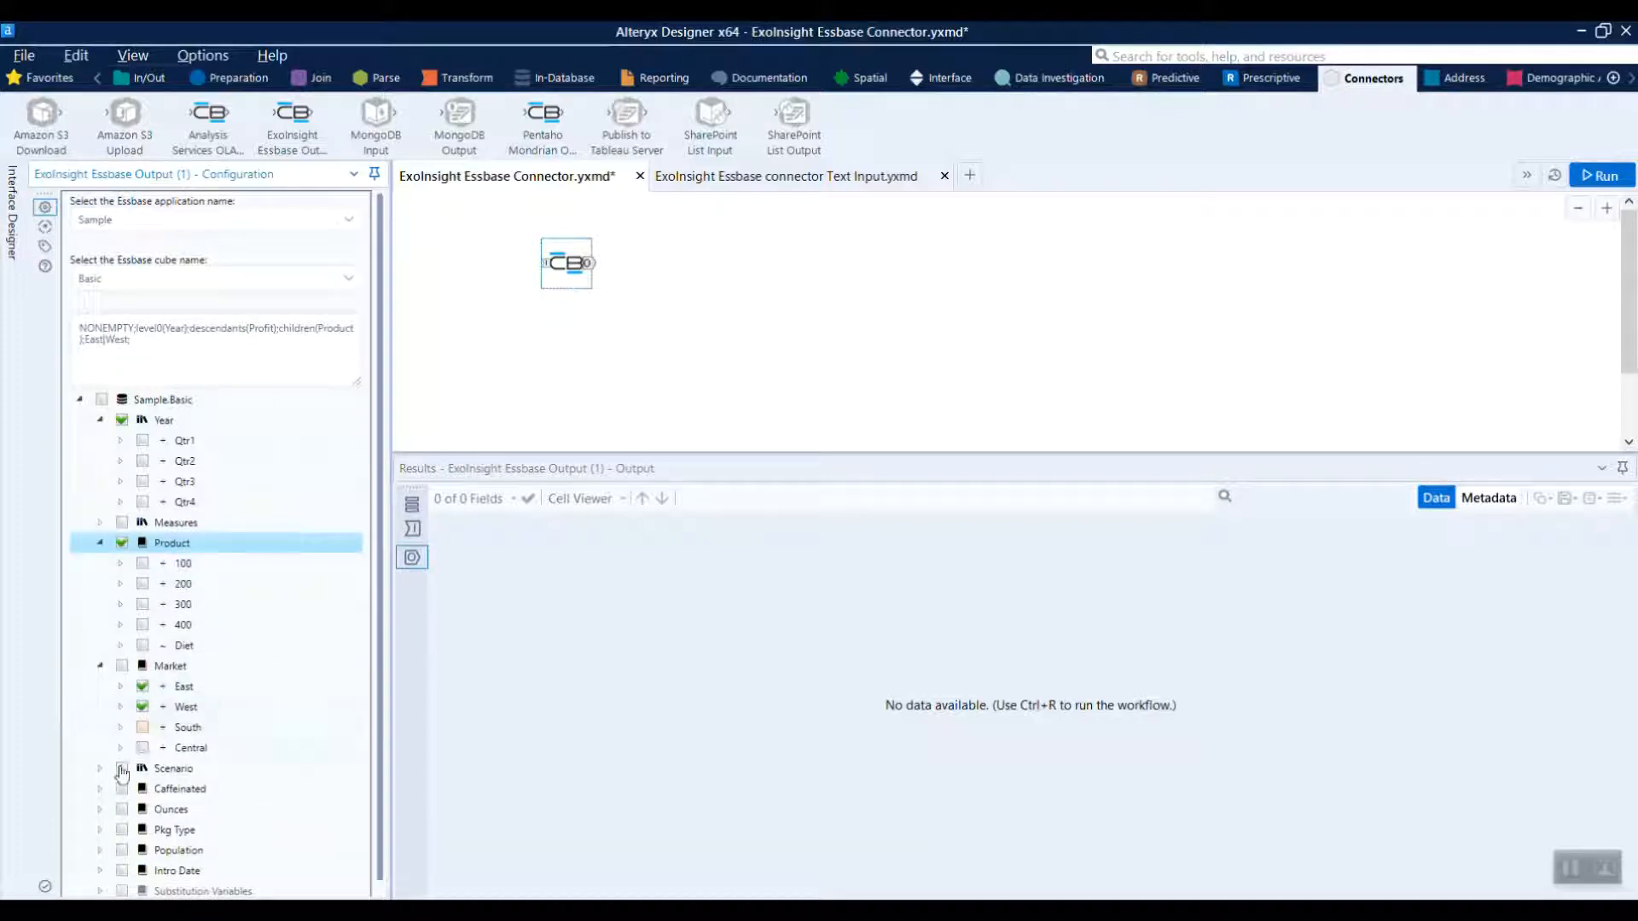
{"action": "left_click", "coordinate": [100, 768]}
{"action": "left_click", "coordinate": [142, 790]}
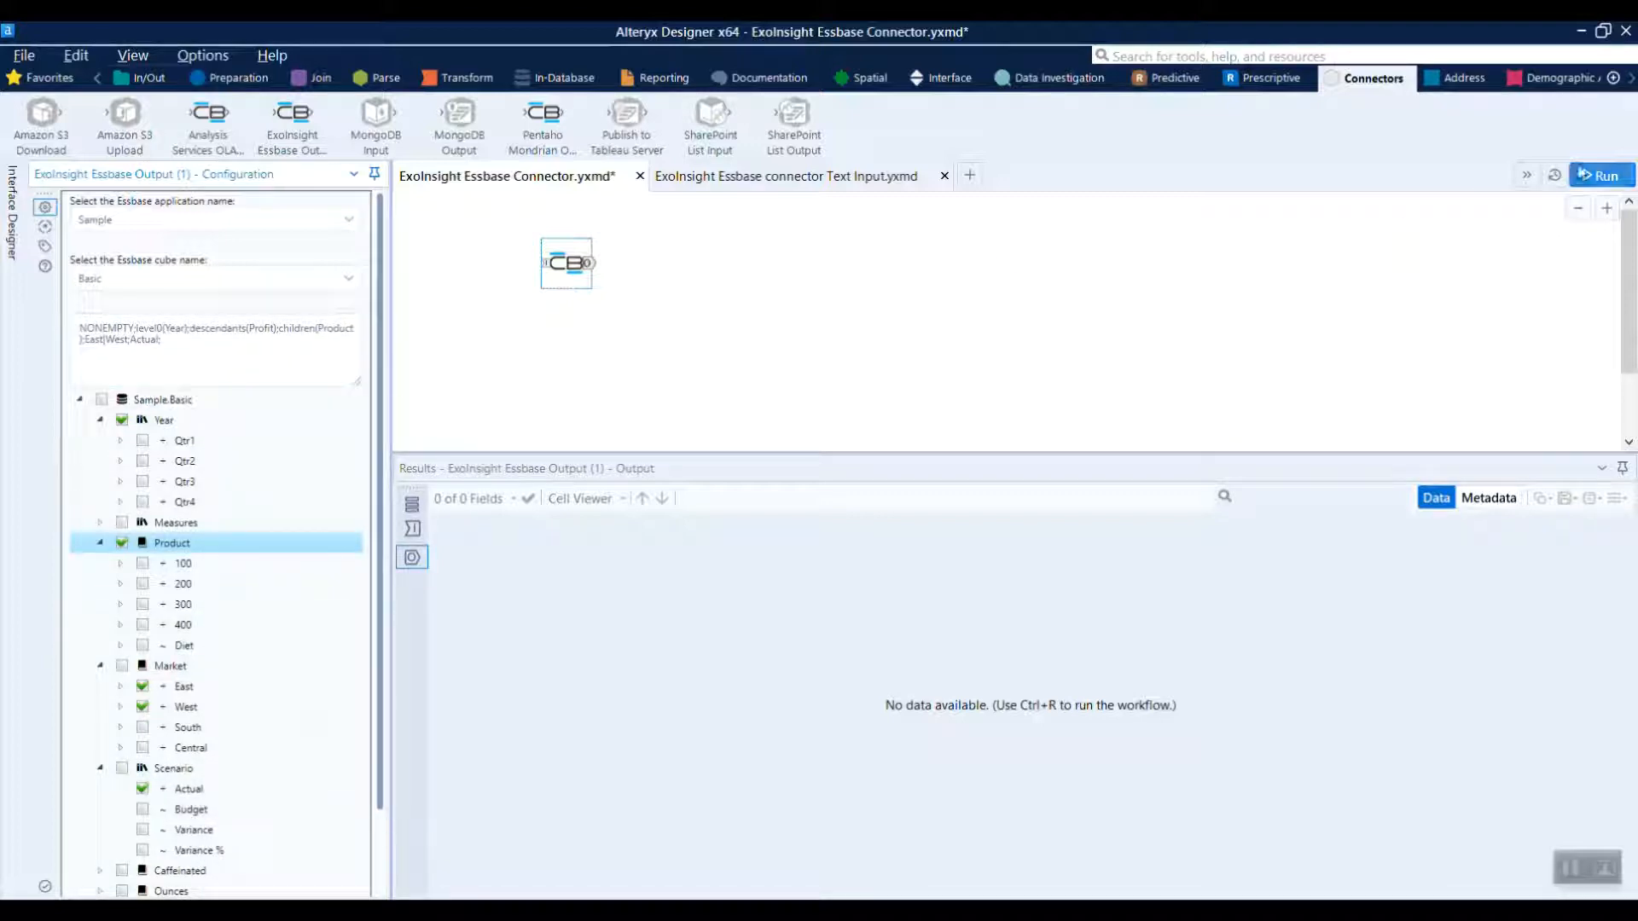
{"action": "left_click", "coordinate": [1587, 175]}
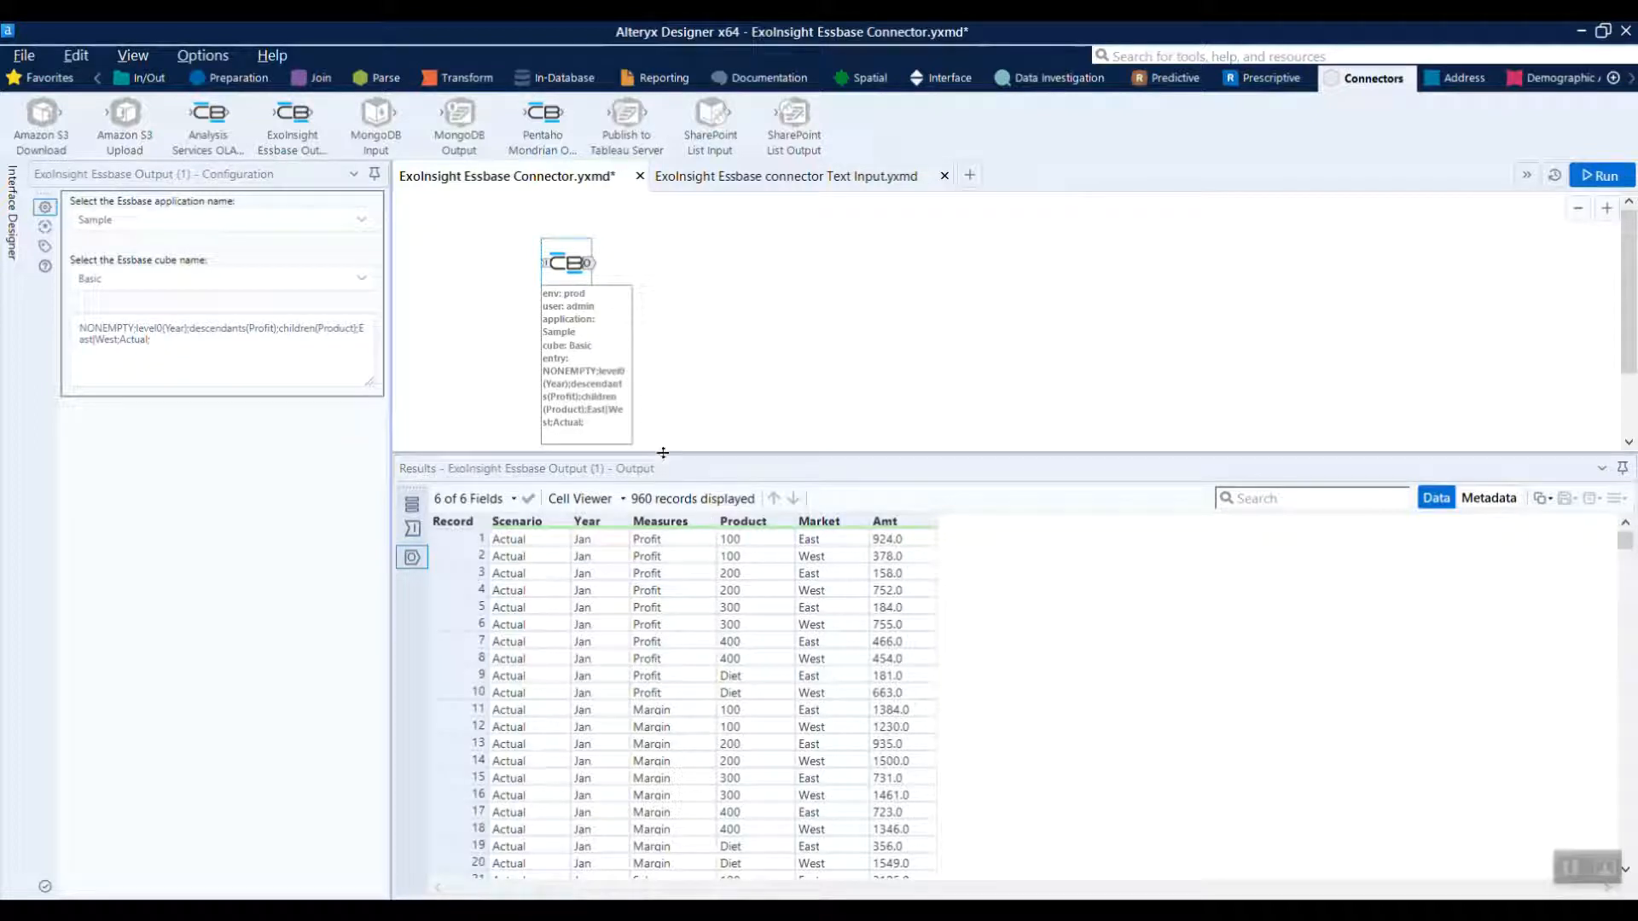
Replace the whole query text with the dimension name Product and run the workflow
{"action": "left_click_drag", "start_coordinate": [316, 366], "coordinate": [30, 330]}
{"action": "key", "text": "Delete"}
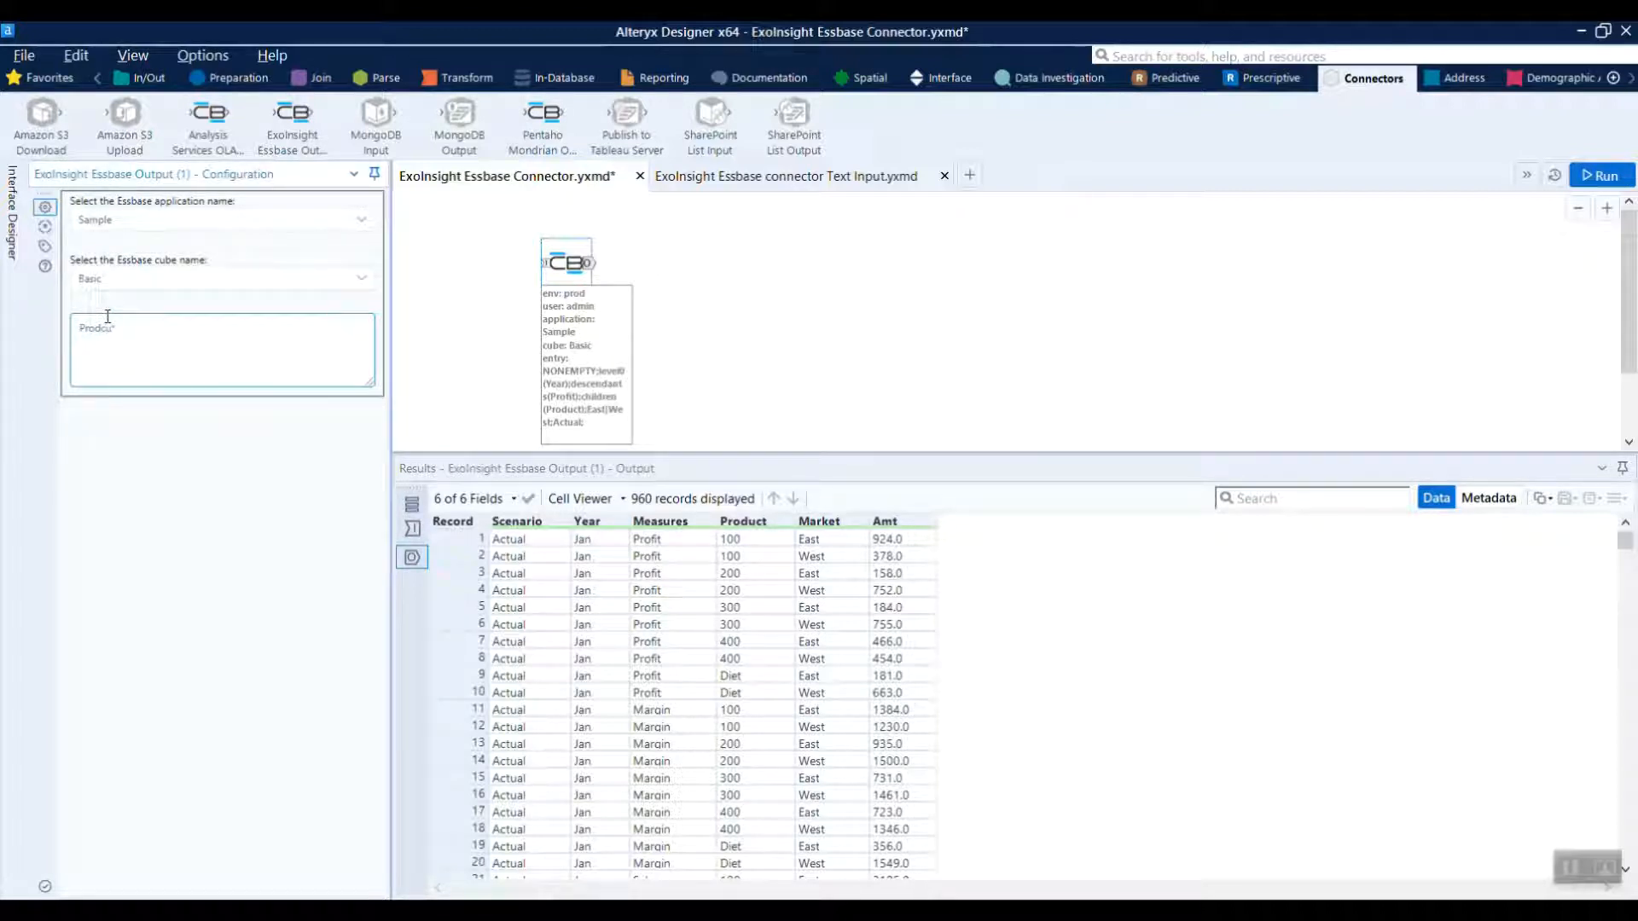
{"action": "type", "text": "Product"}
{"action": "left_click", "coordinate": [1602, 175]}
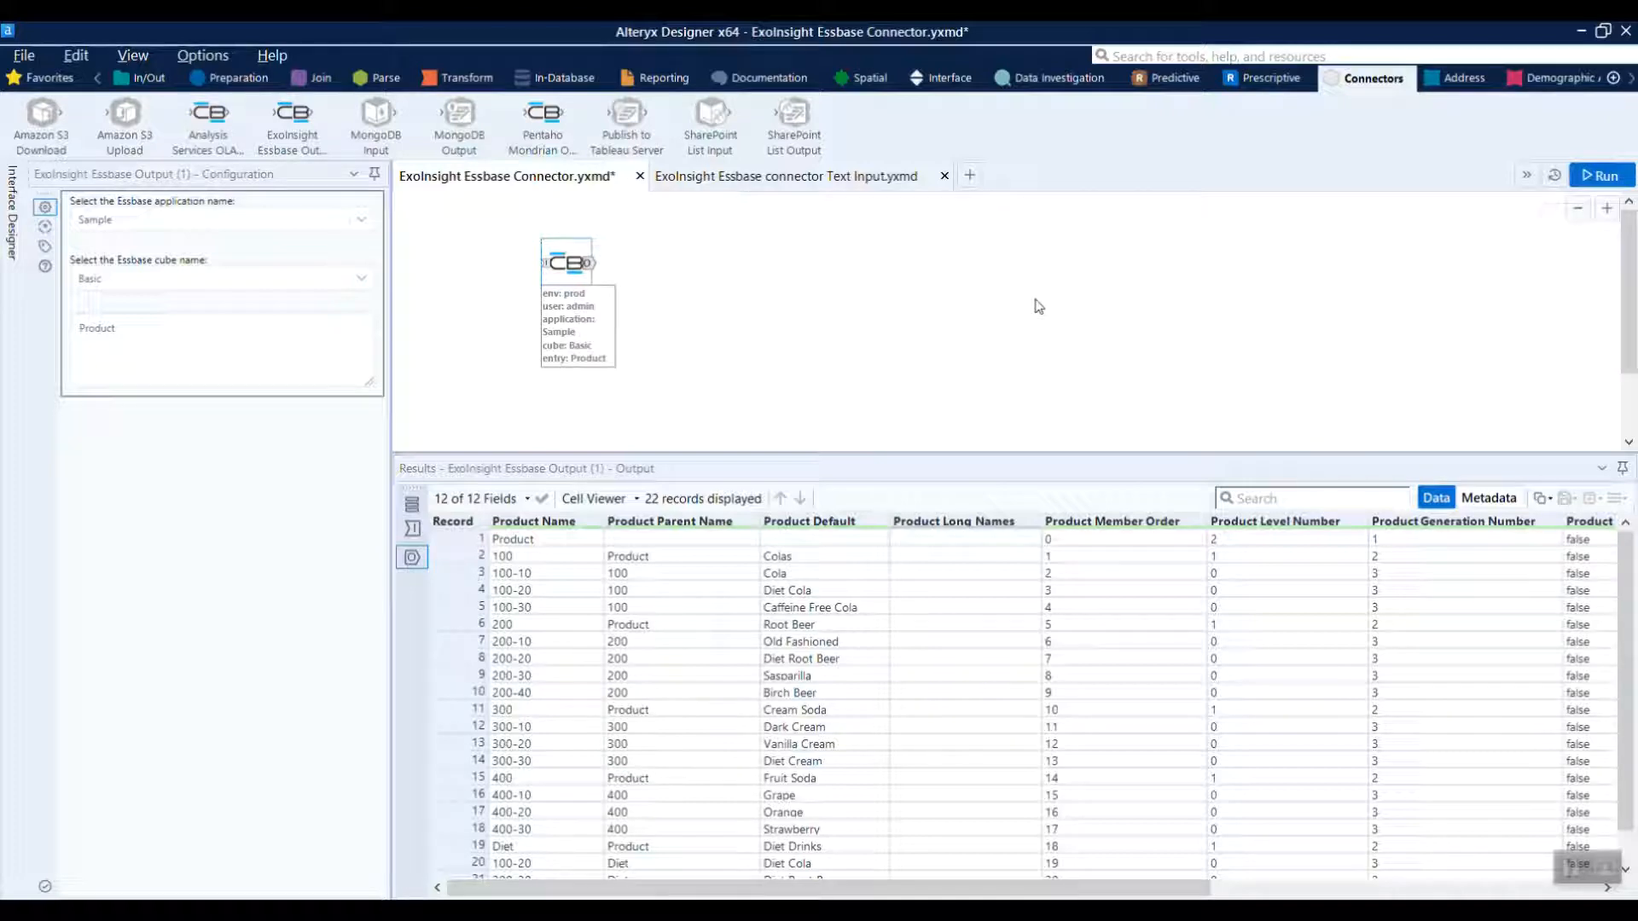
Examine all columns of the Product dimension output, through to the generation columns
{"action": "left_click_drag", "start_coordinate": [899, 891], "coordinate": [815, 896]}
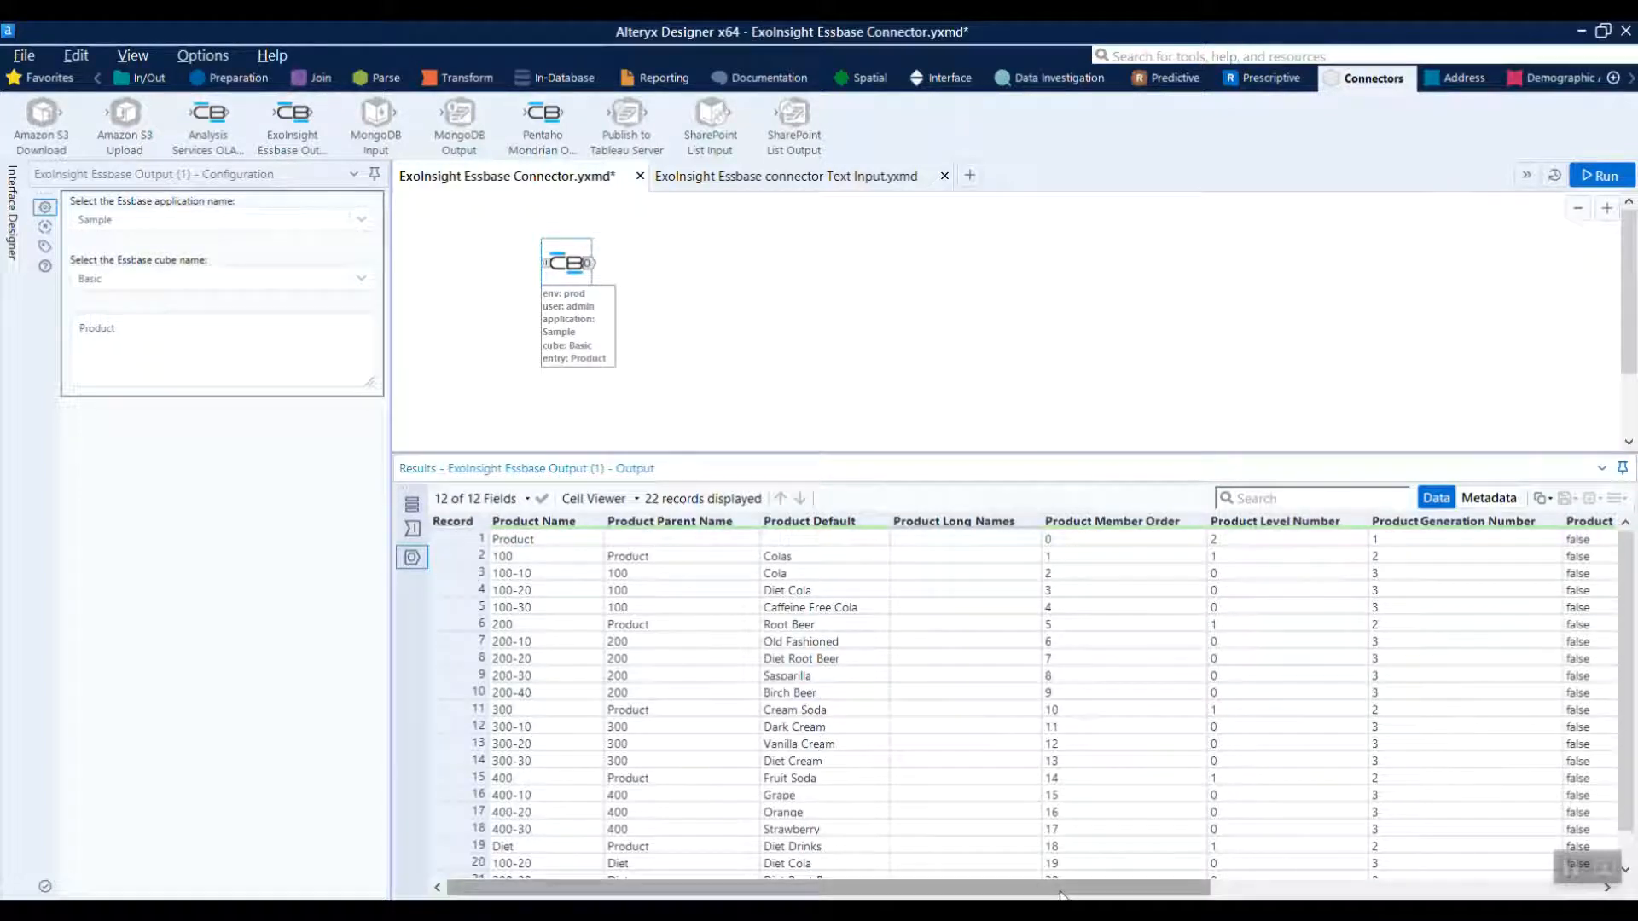
{"action": "left_click_drag", "start_coordinate": [1069, 889], "coordinate": [1399, 892]}
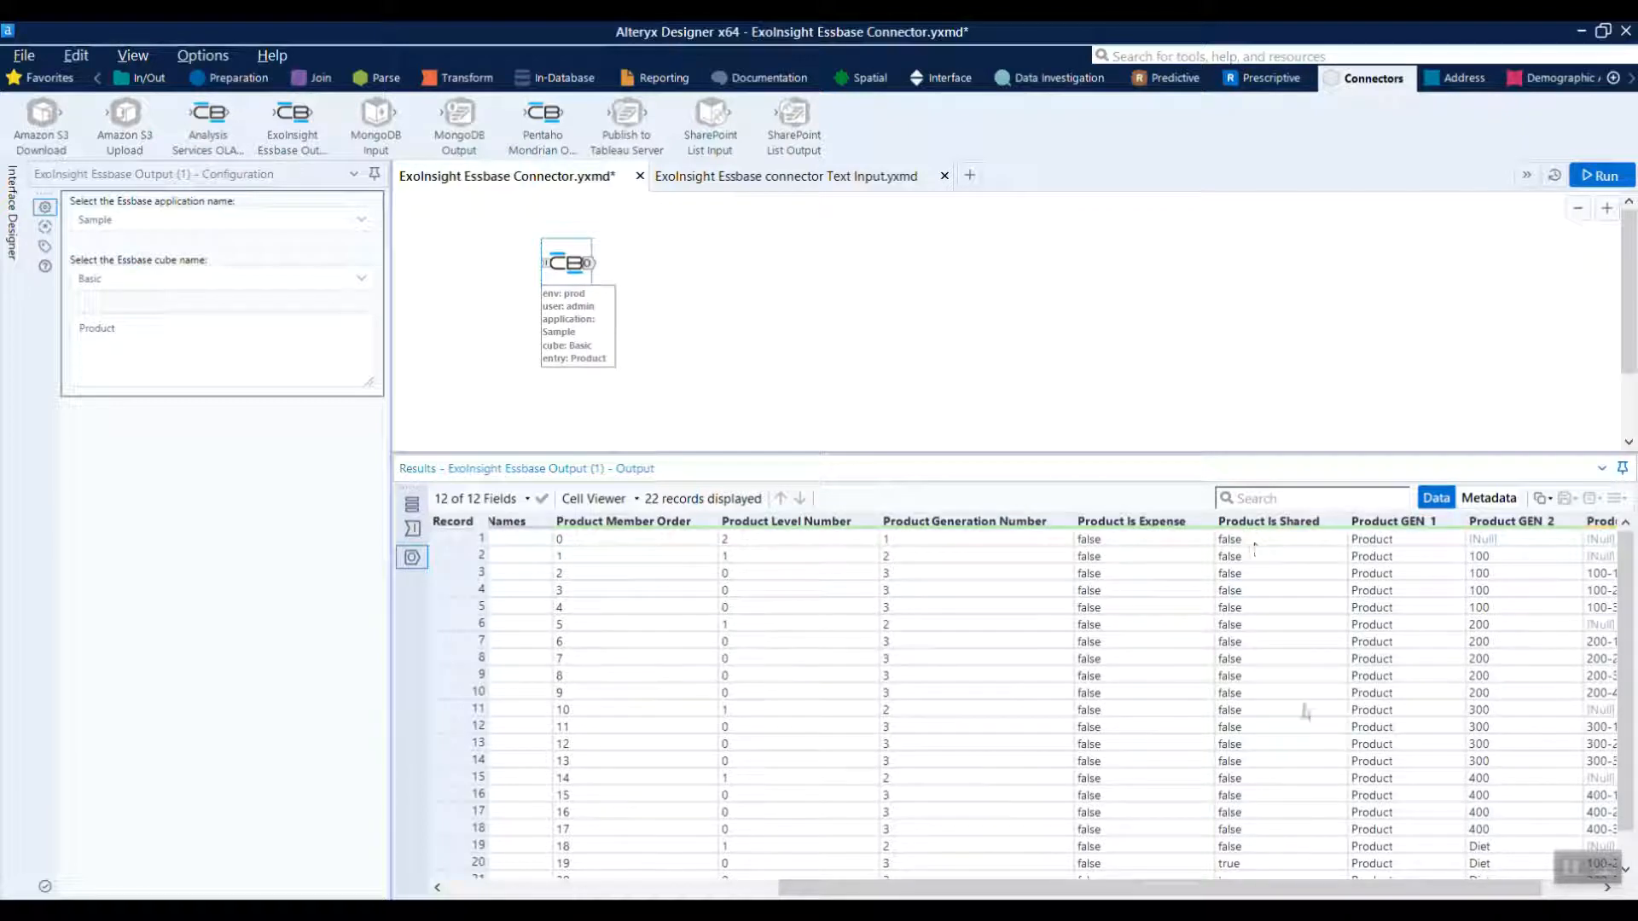
{"action": "left_click_drag", "start_coordinate": [1332, 889], "coordinate": [1389, 891]}
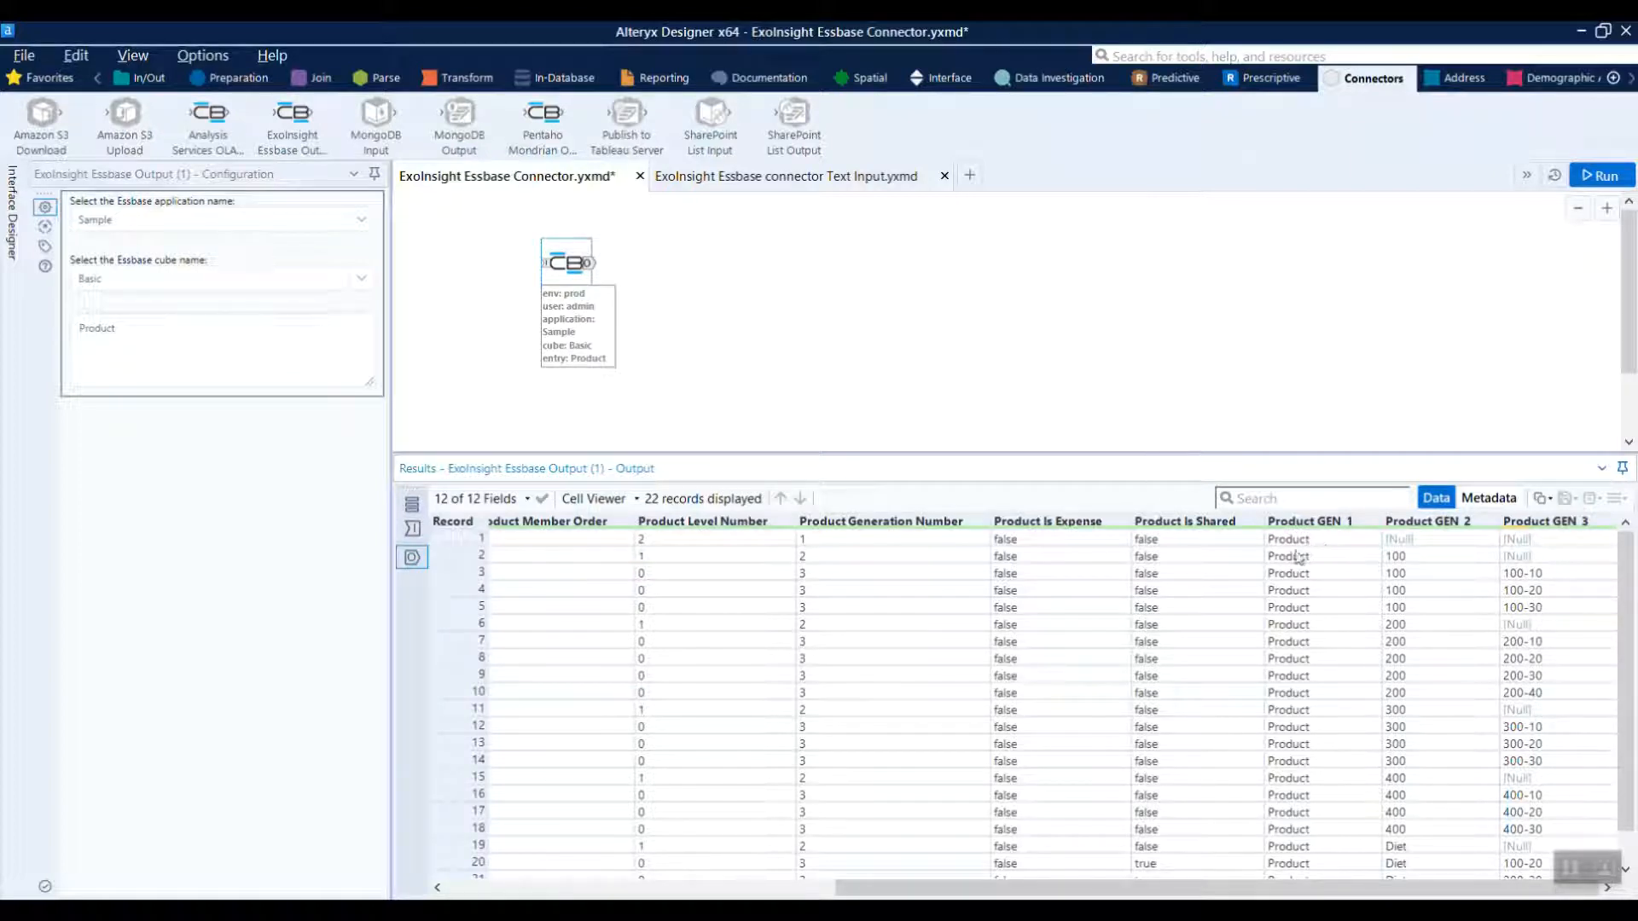
{"action": "left_click_drag", "start_coordinate": [1363, 891], "coordinate": [975, 891]}
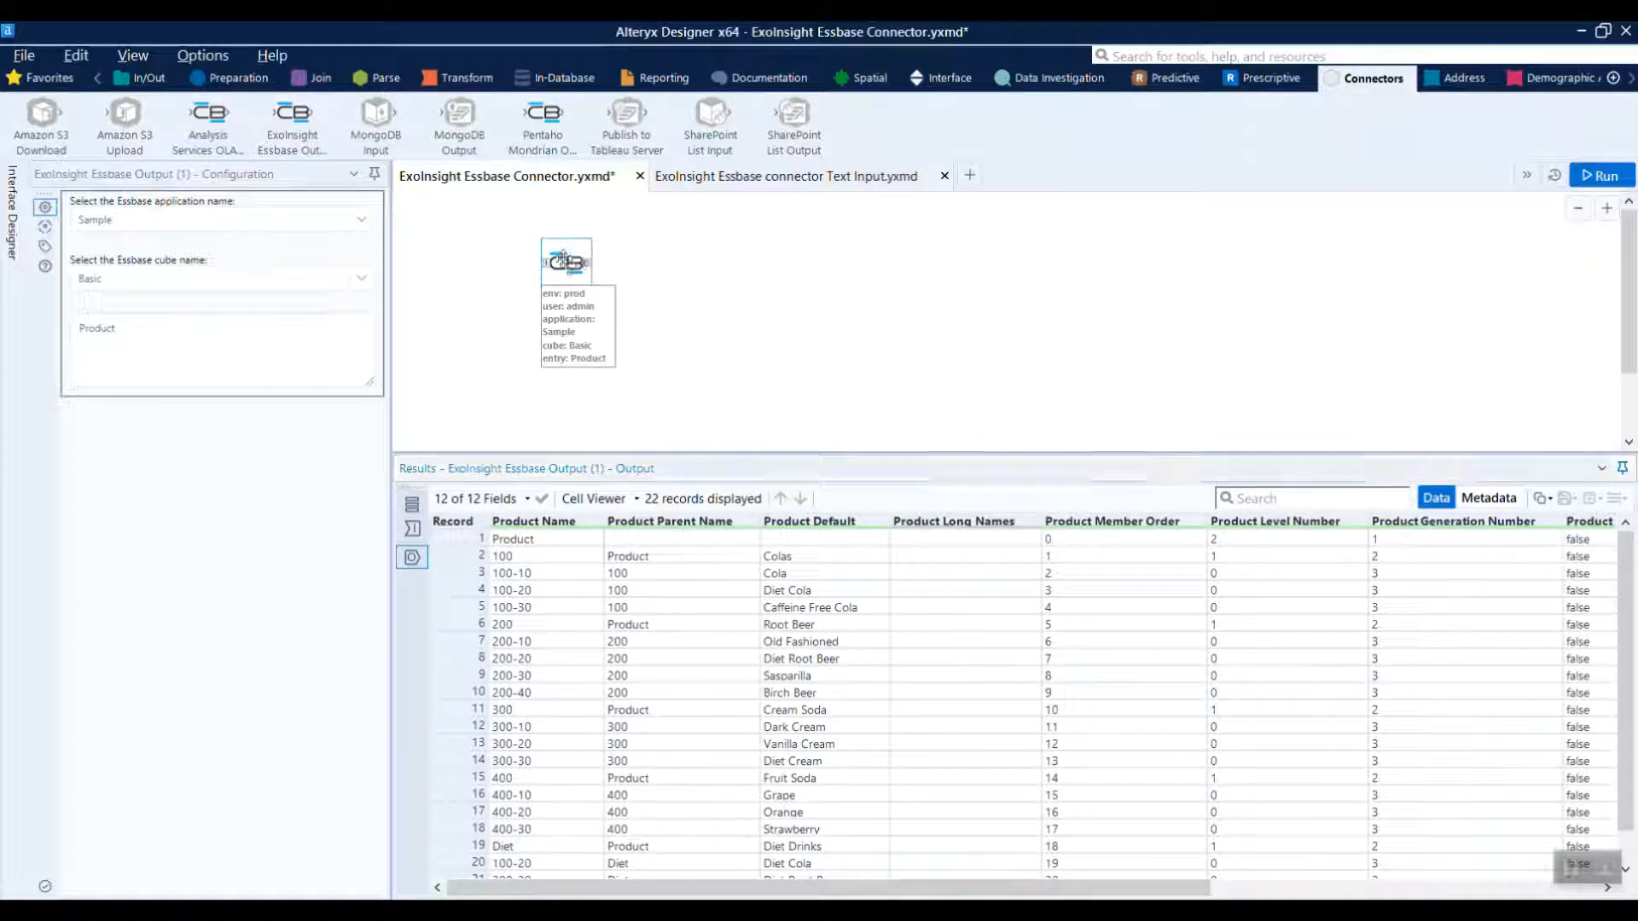
Place a second ExoInsight Essbase Output tool below the first and connect it to Essbase
{"action": "left_click_drag", "start_coordinate": [567, 264], "coordinate": [546, 244]}
{"action": "left_click_drag", "start_coordinate": [297, 128], "coordinate": [569, 391]}
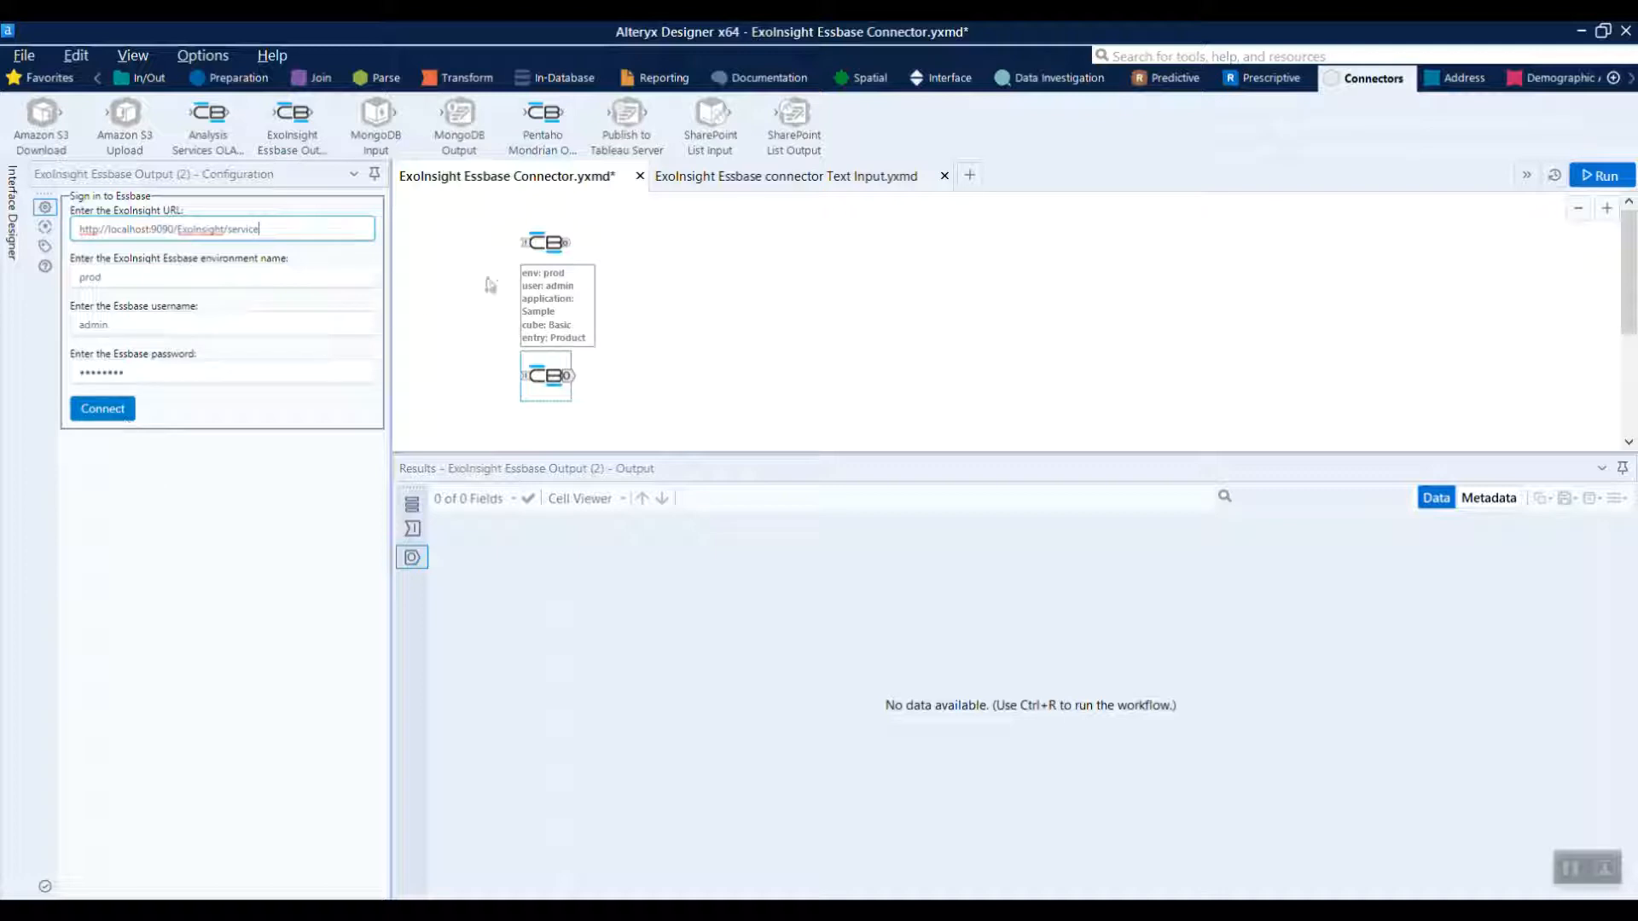
{"action": "left_click", "coordinate": [101, 408]}
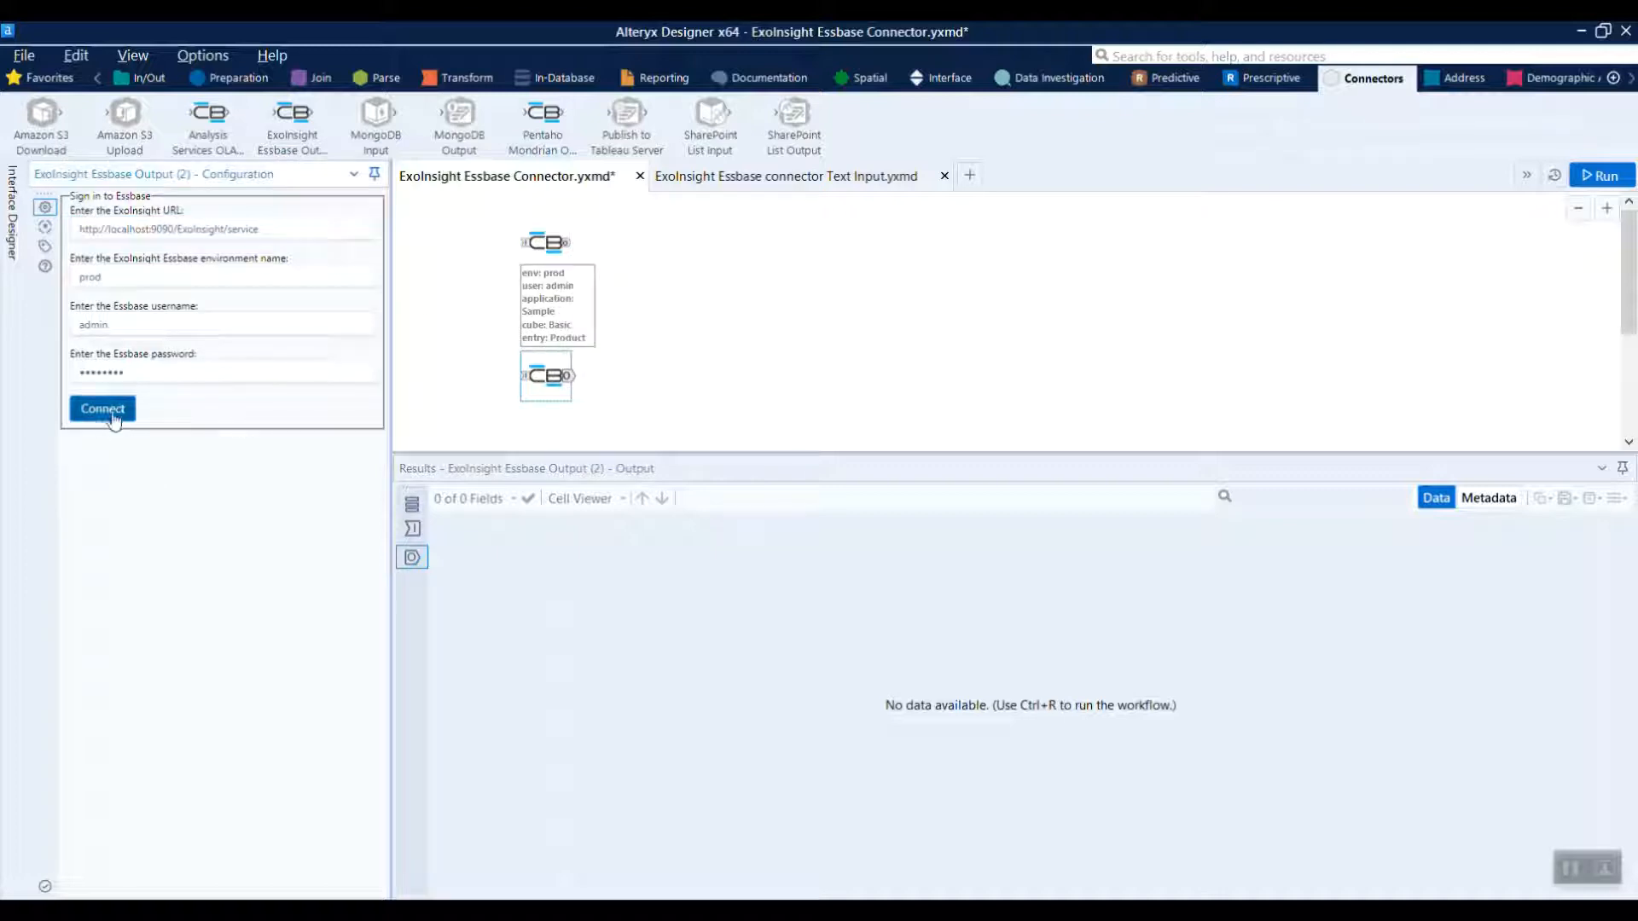
Choose ASOsamp as the second tool's Essbase application and Sample as its cube
{"action": "left_click", "coordinate": [205, 222]}
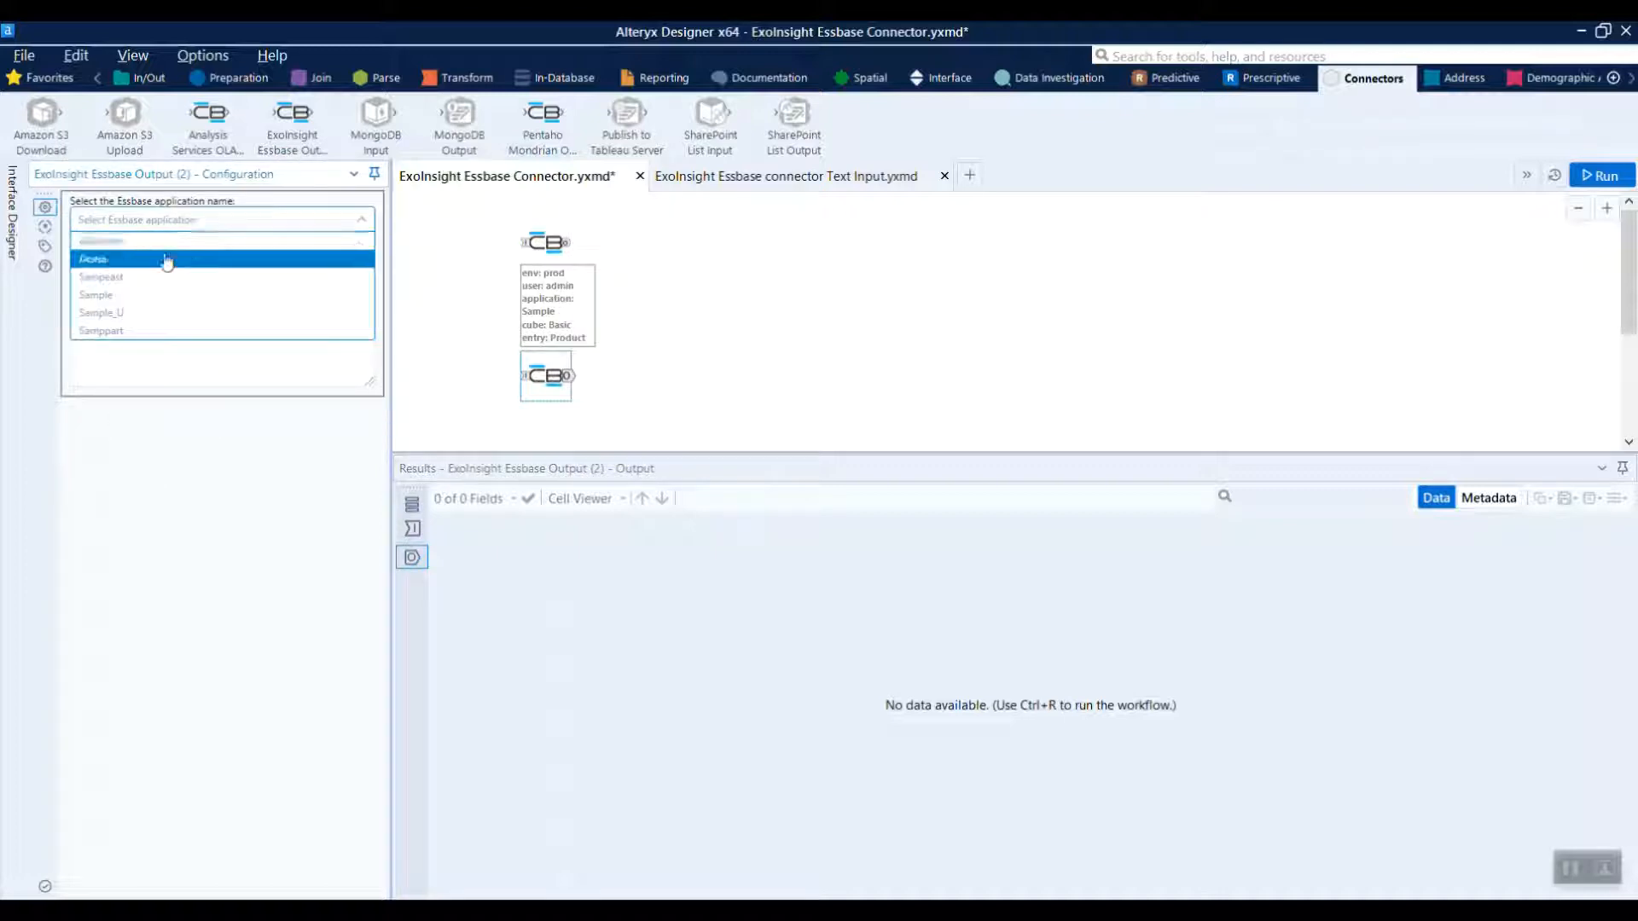
{"action": "left_click", "coordinate": [128, 243]}
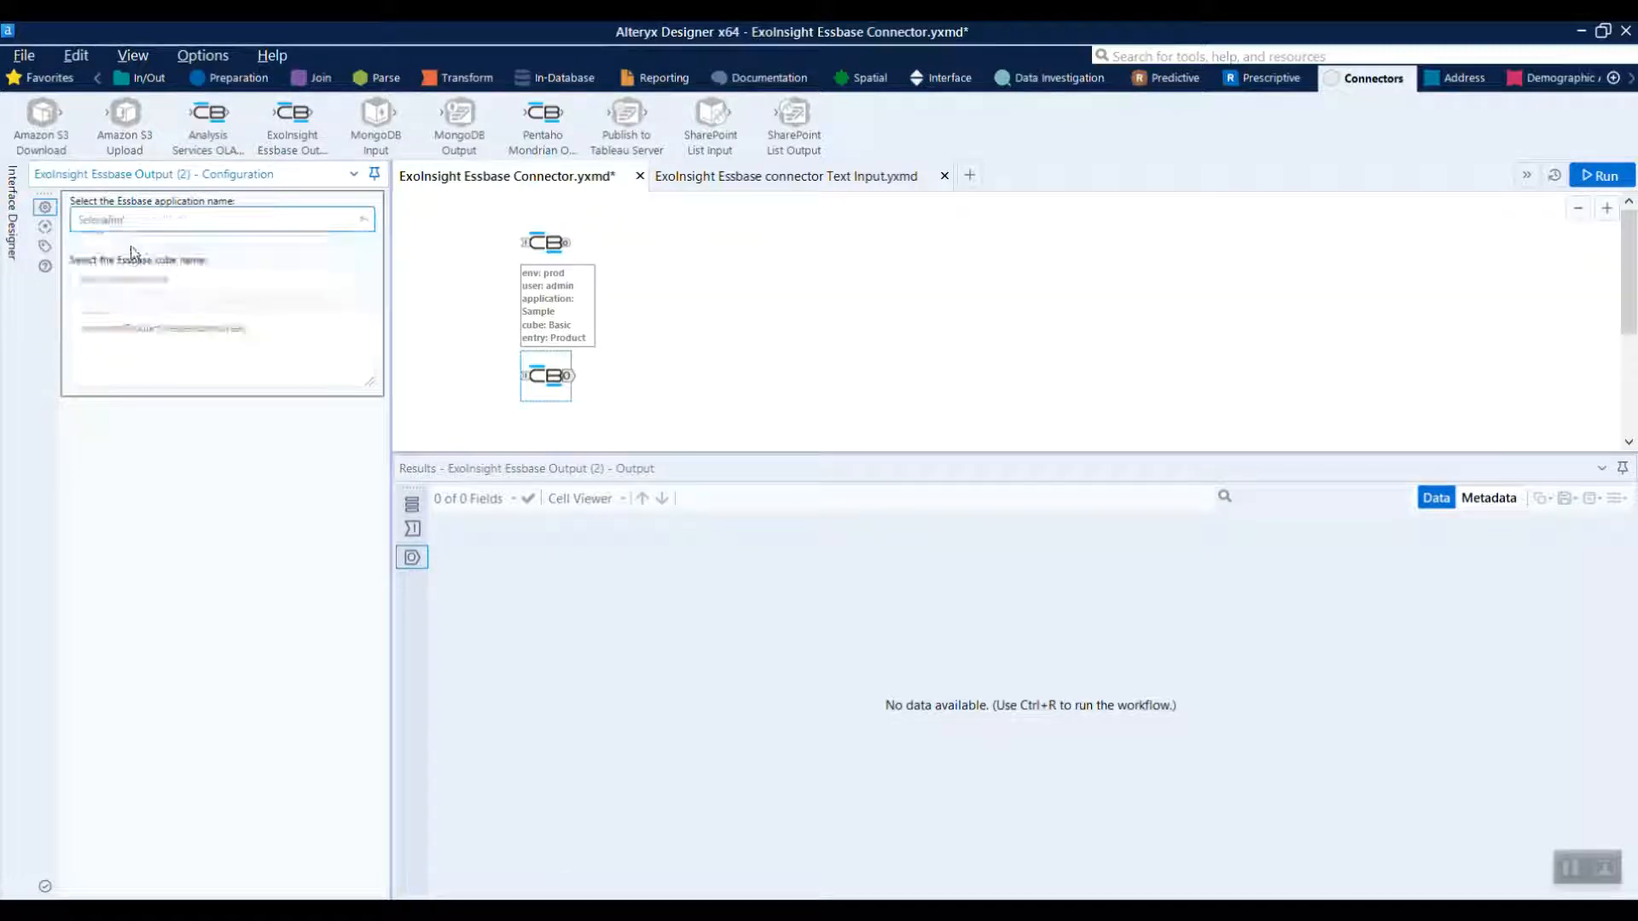
{"action": "left_click", "coordinate": [219, 284]}
{"action": "left_click", "coordinate": [136, 307]}
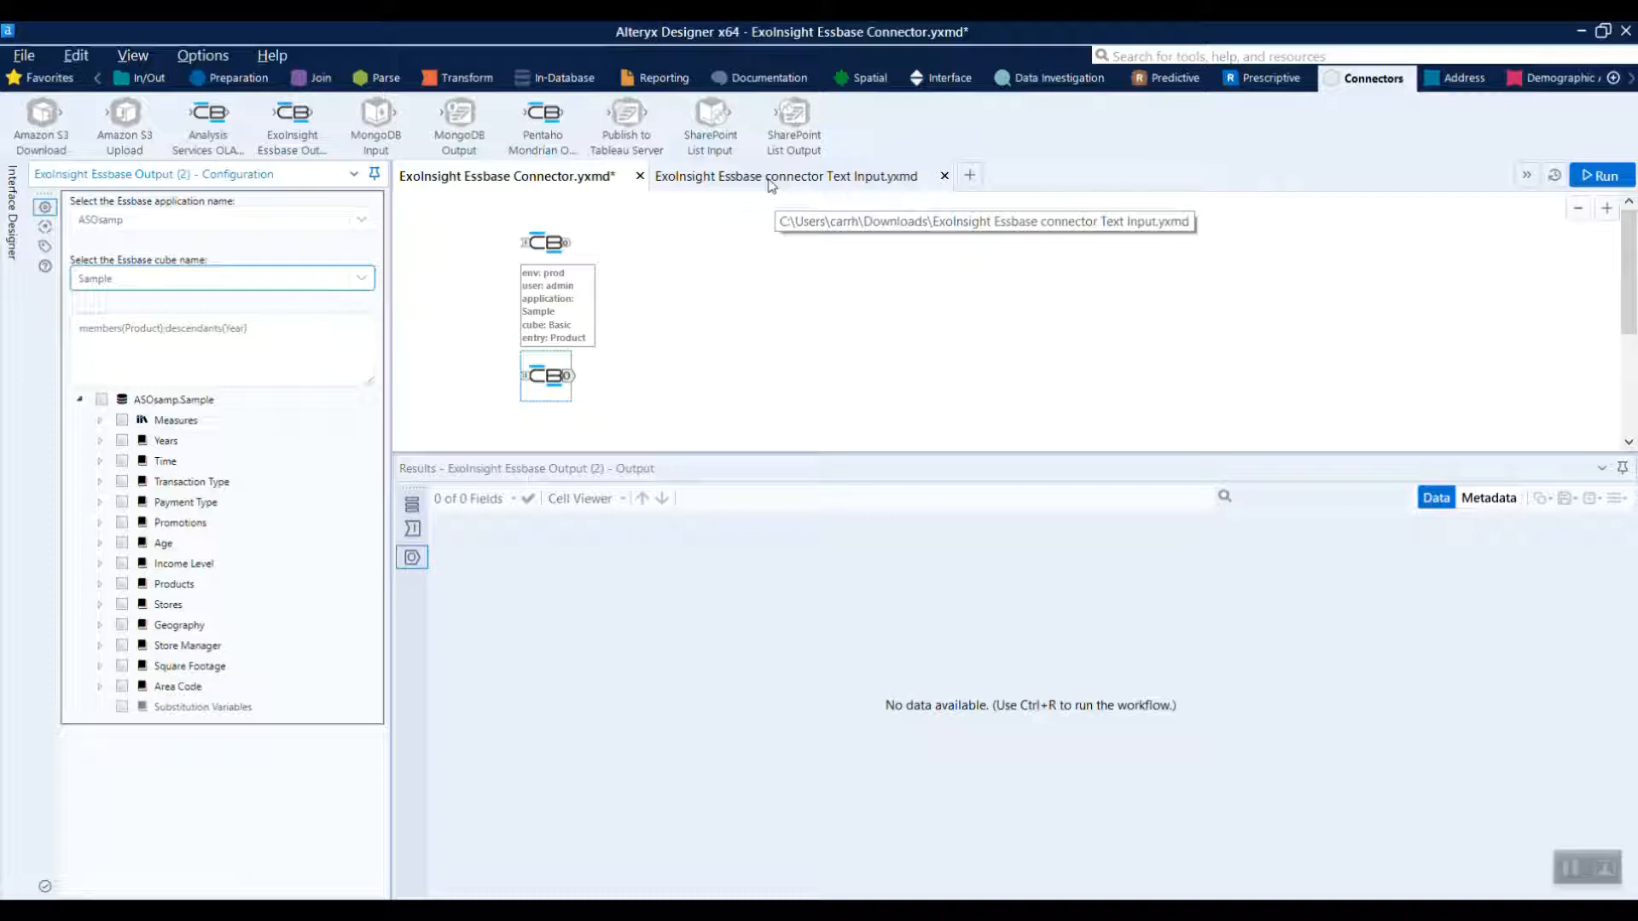
{"action": "left_click", "coordinate": [536, 244]}
{"action": "left_click_drag", "start_coordinate": [536, 244], "coordinate": [546, 244]}
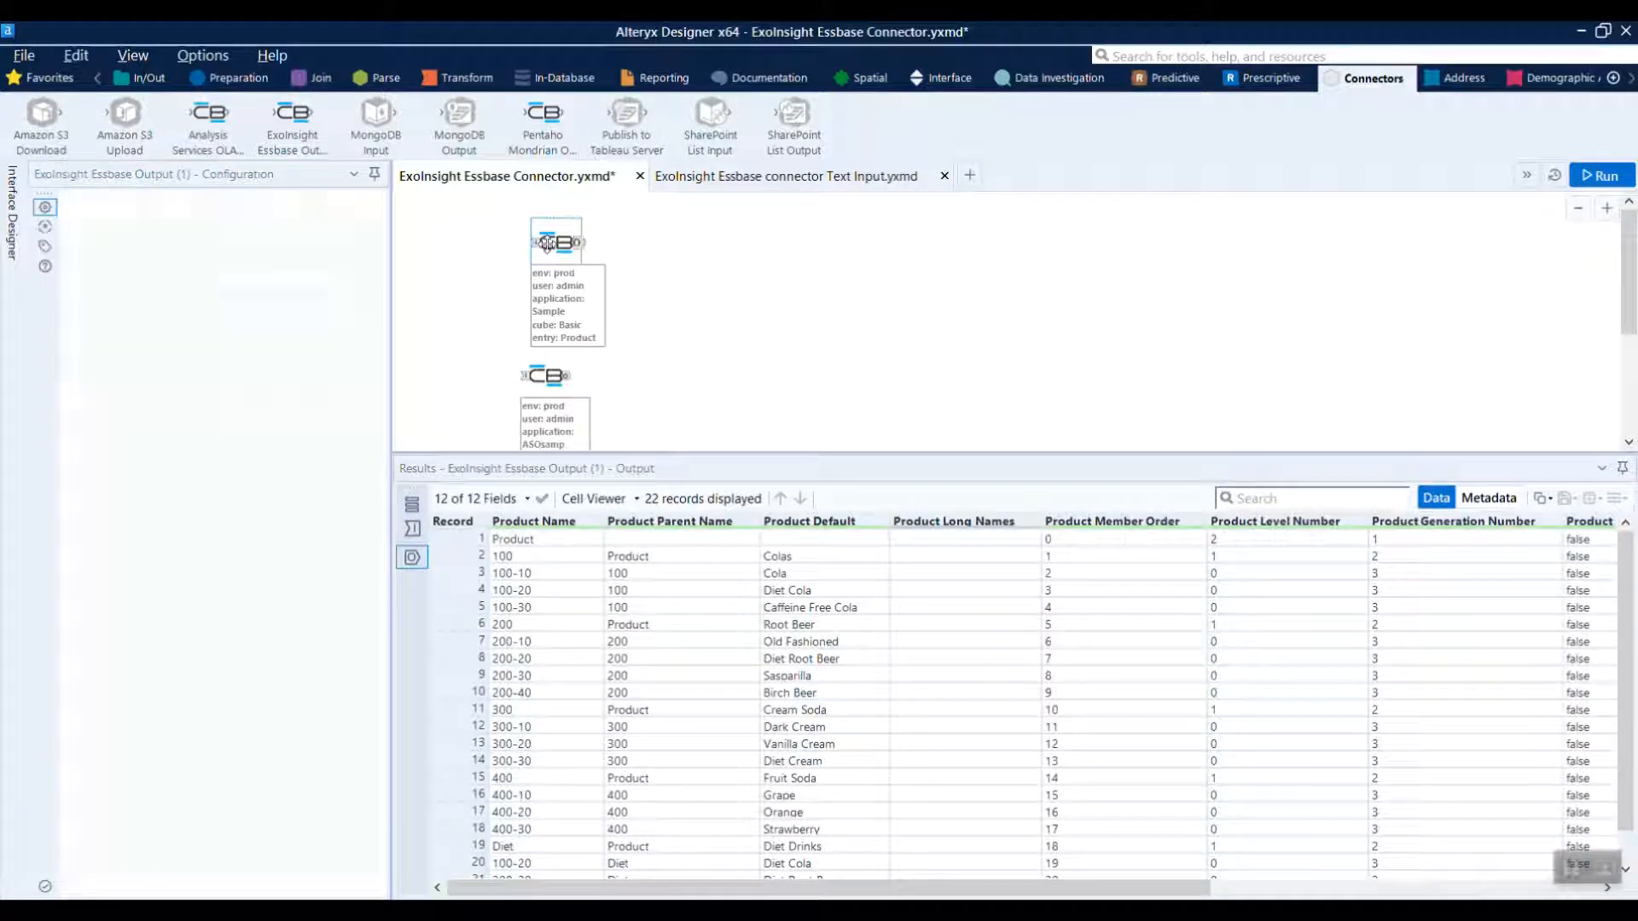
Open the ExoInsight Essbase connector Text Input workflow and examine the connection values stored in its Text Input tool
{"action": "left_click", "coordinate": [758, 176]}
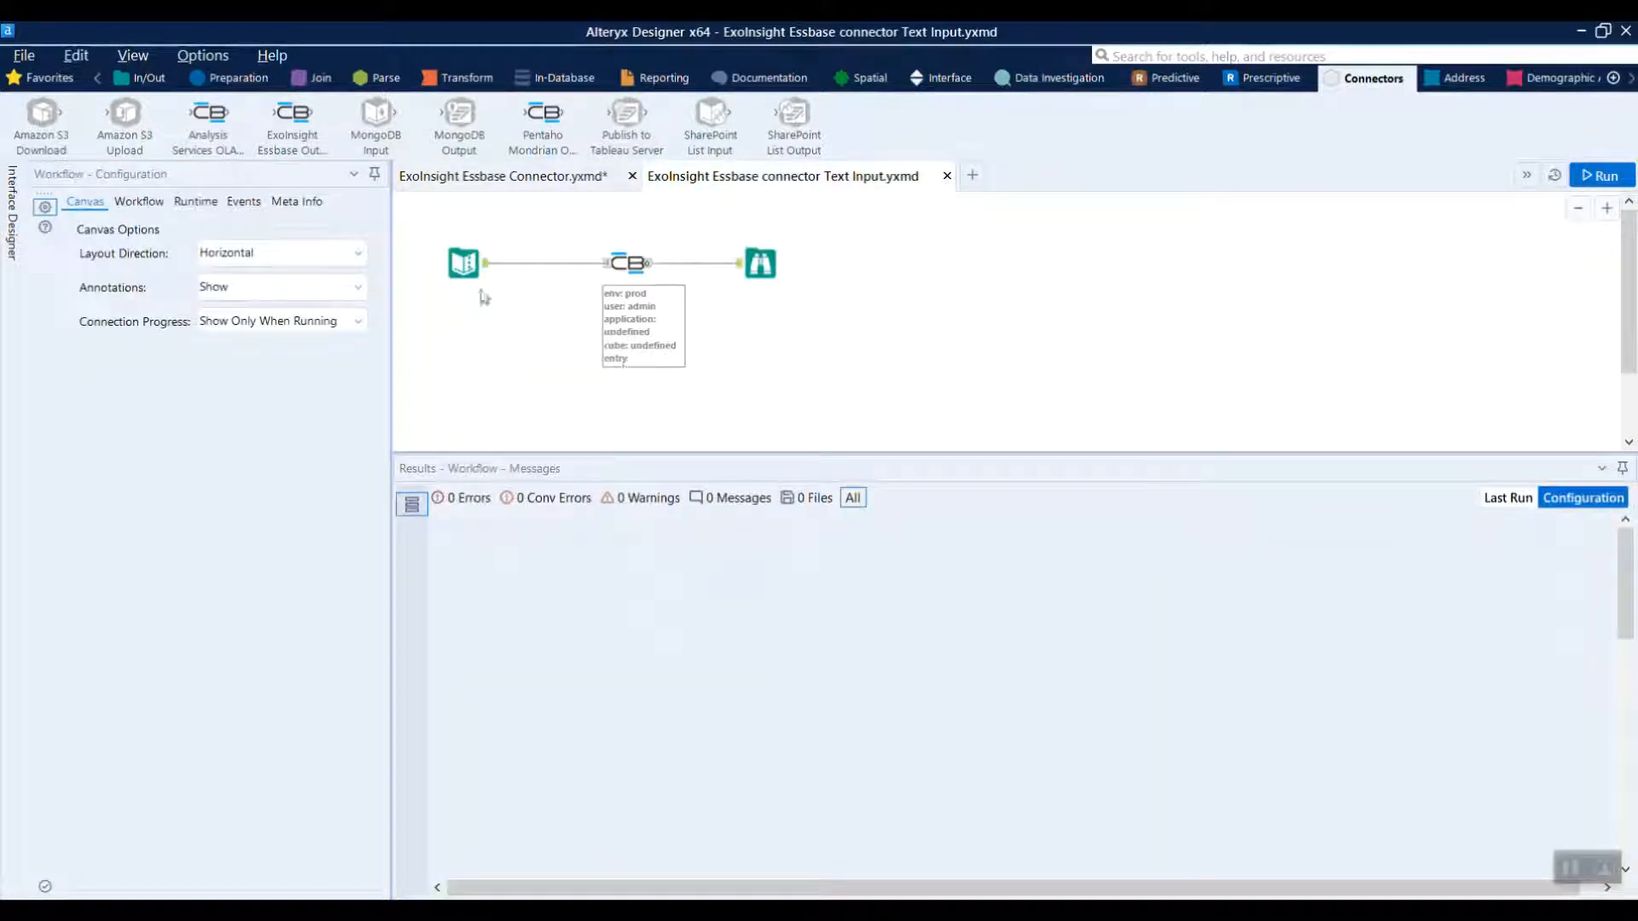
{"action": "left_click", "coordinate": [463, 264]}
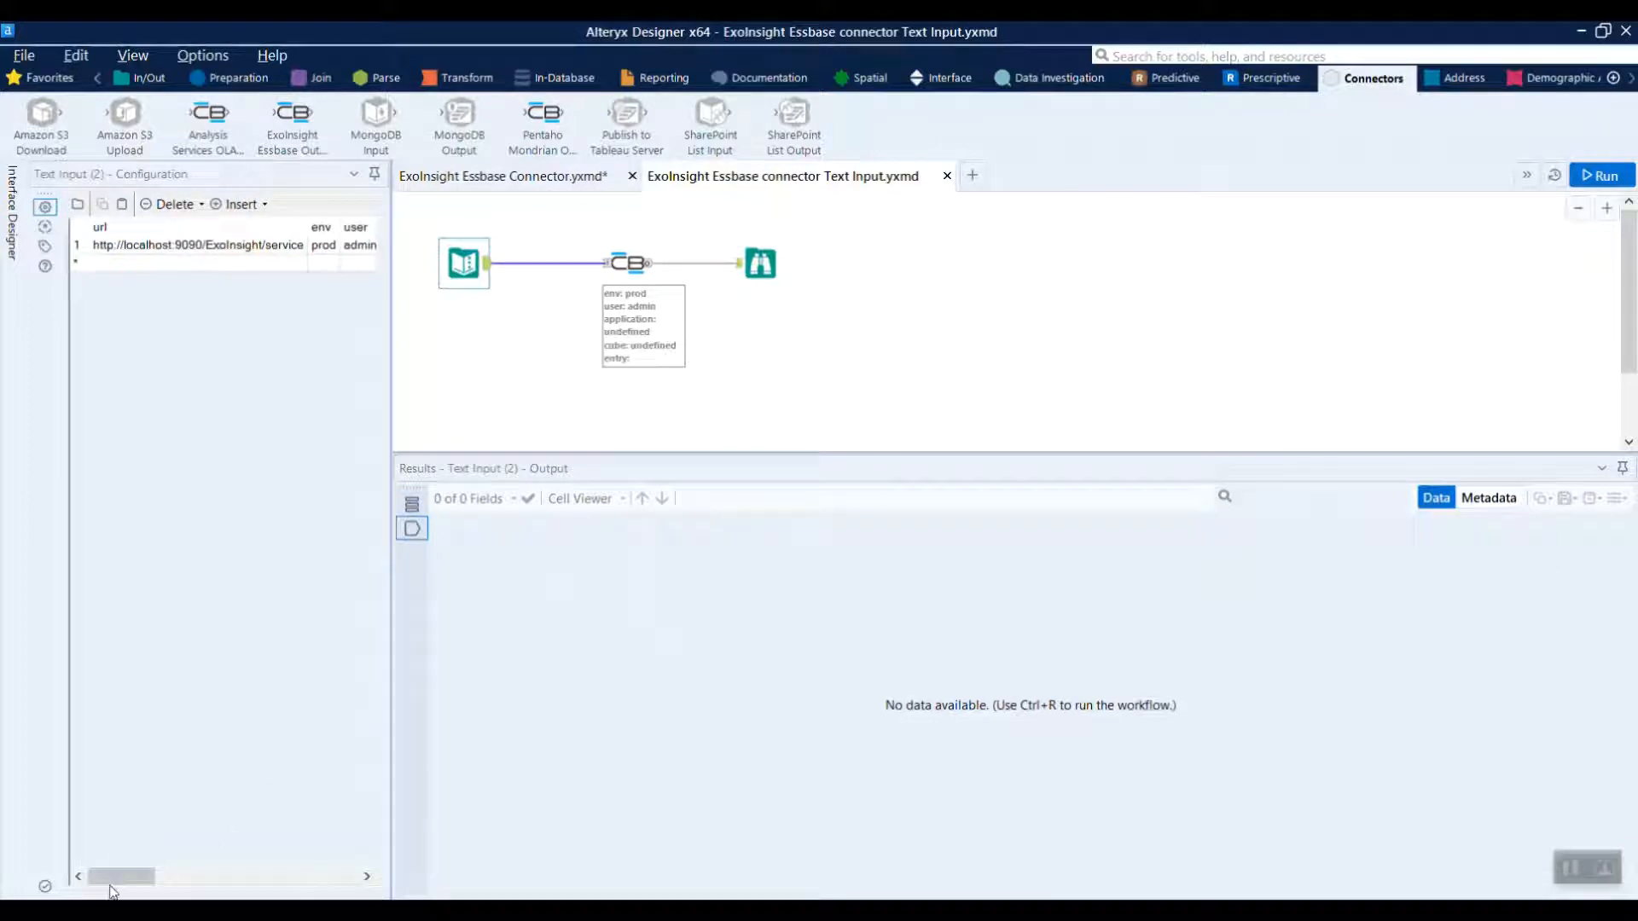
{"action": "left_click", "coordinate": [120, 872]}
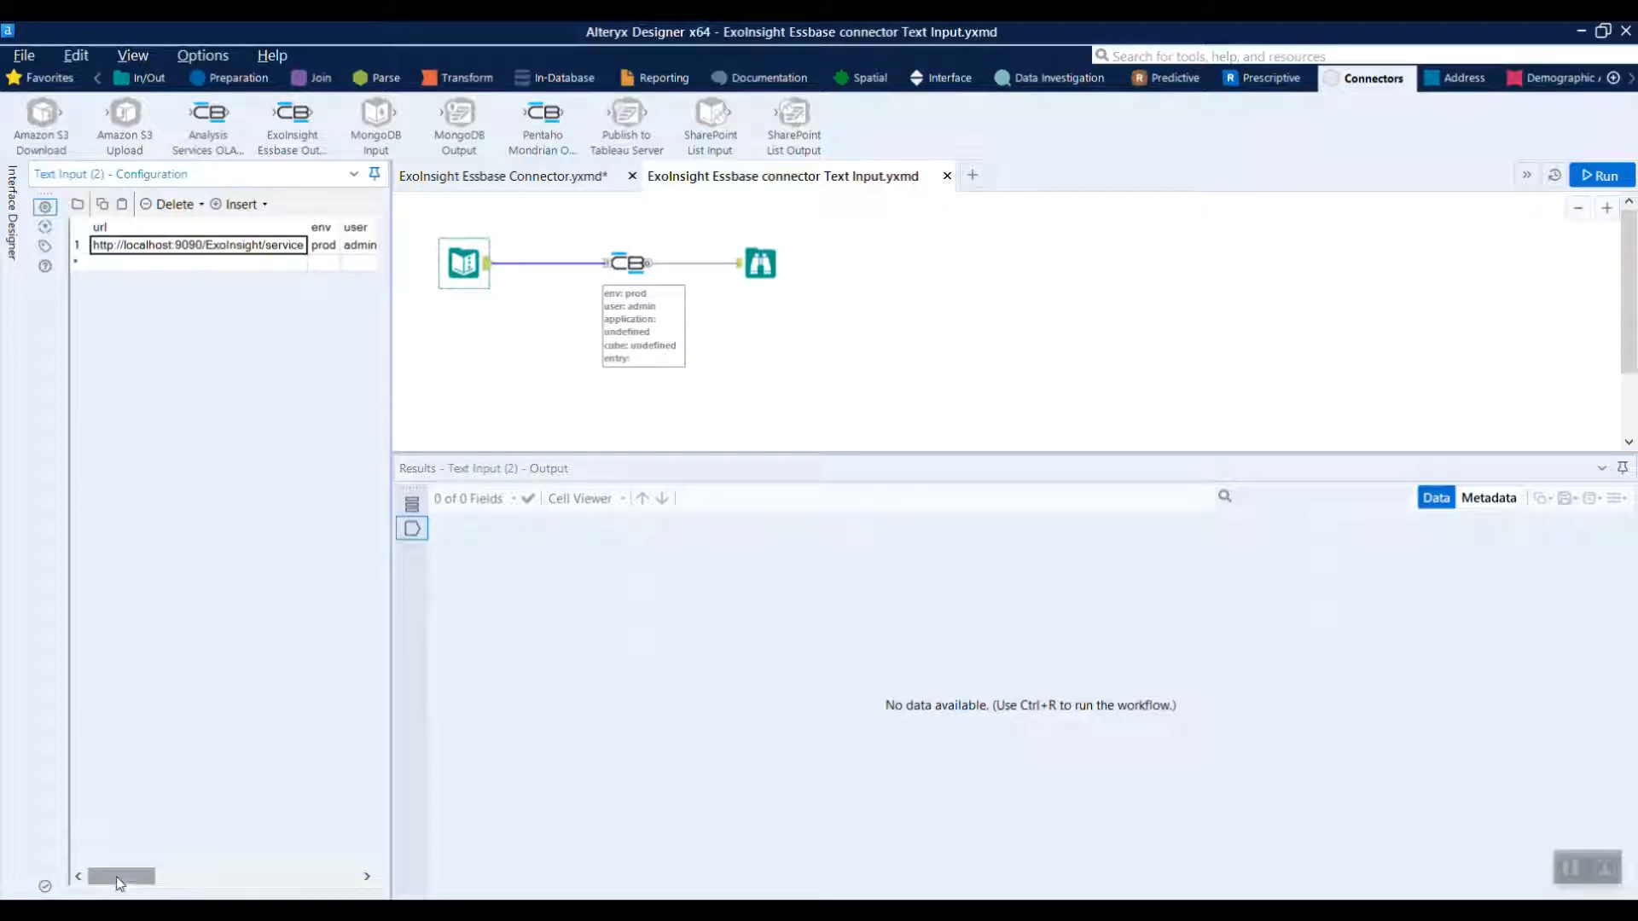
{"action": "mouse_move", "coordinate": [117, 878]}
{"action": "left_mouse_down"}
{"action": "mouse_move", "coordinate": [350, 894]}
{"action": "mouse_move", "coordinate": [122, 879]}
{"action": "left_mouse_up"}
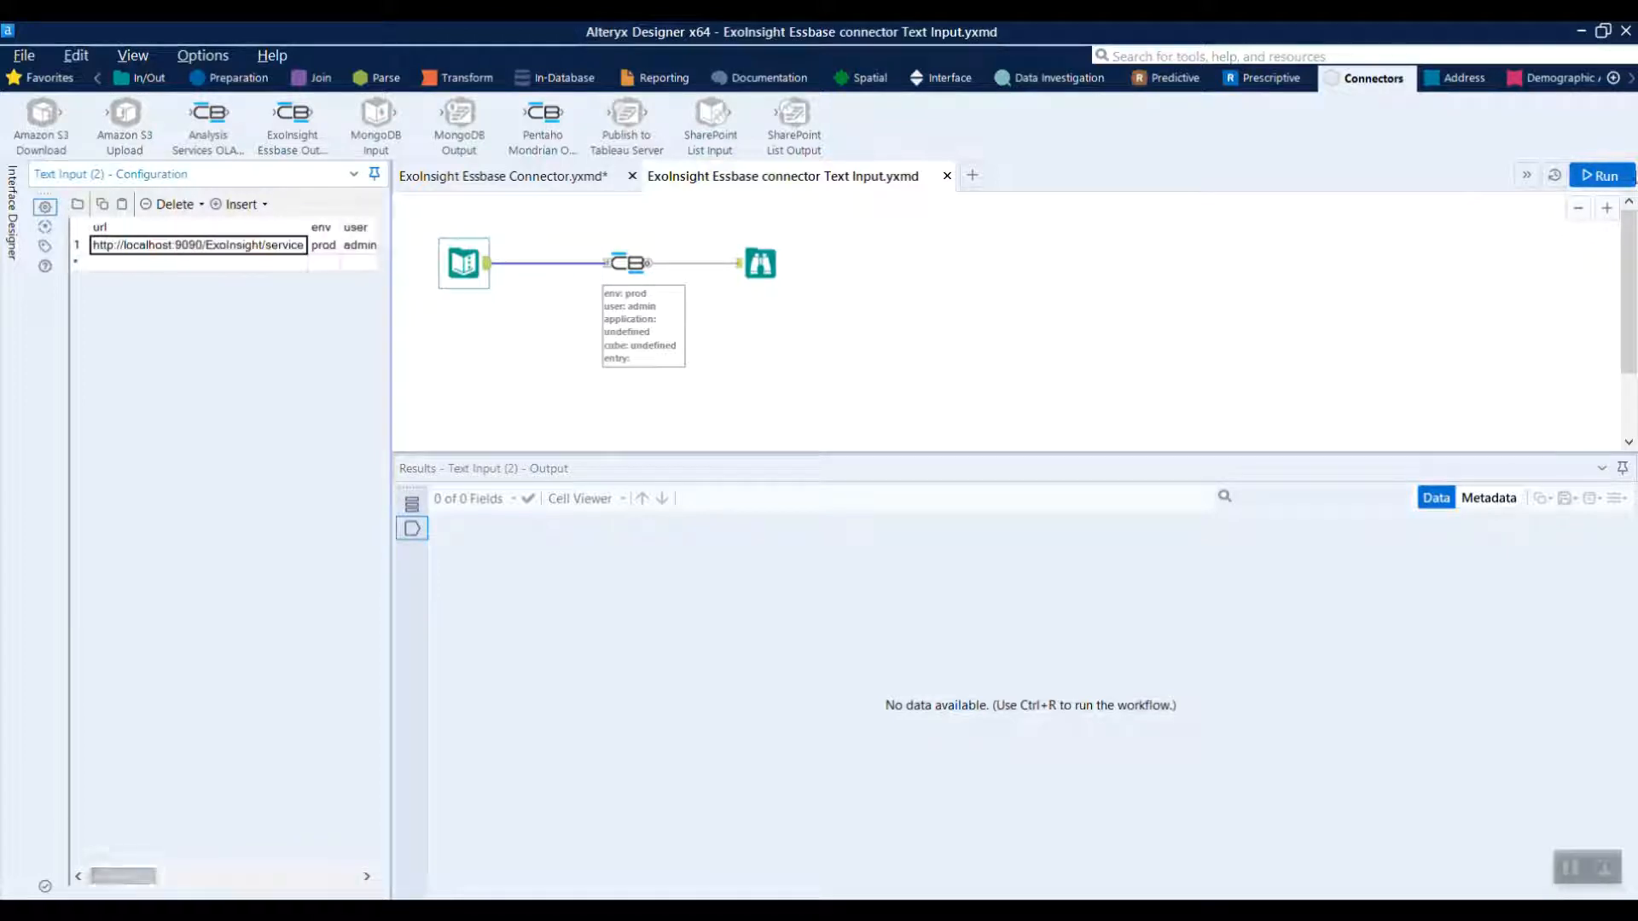
Run the Text Input workflow and show the Essbase records received by the Browse tool
{"action": "left_click", "coordinate": [1604, 176]}
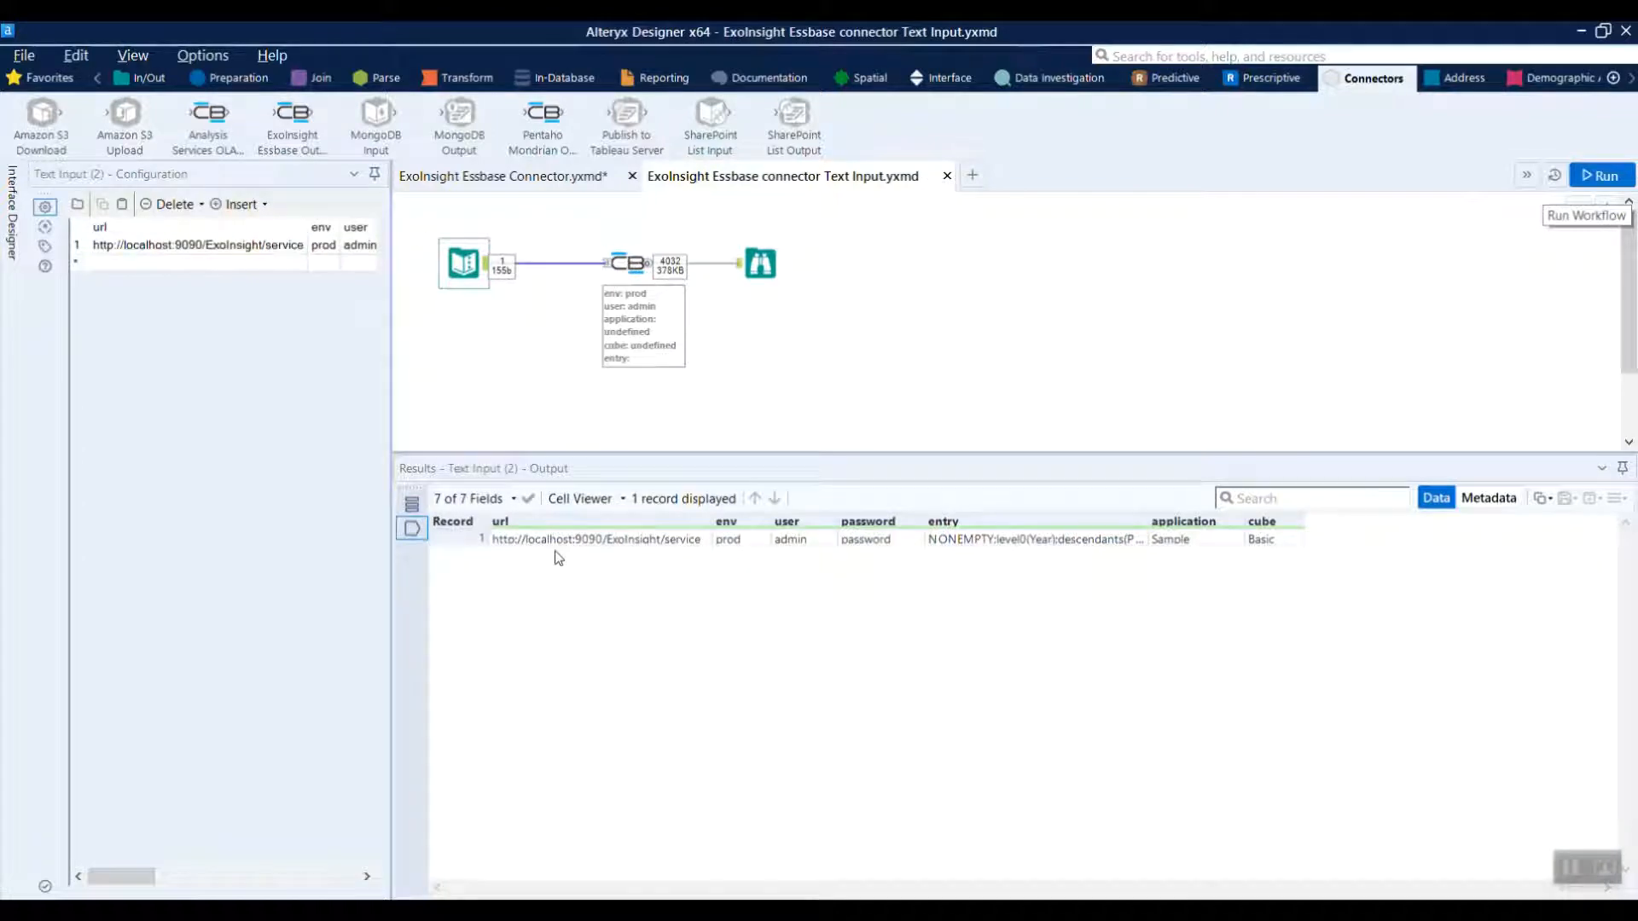
{"action": "left_click", "coordinate": [761, 263]}
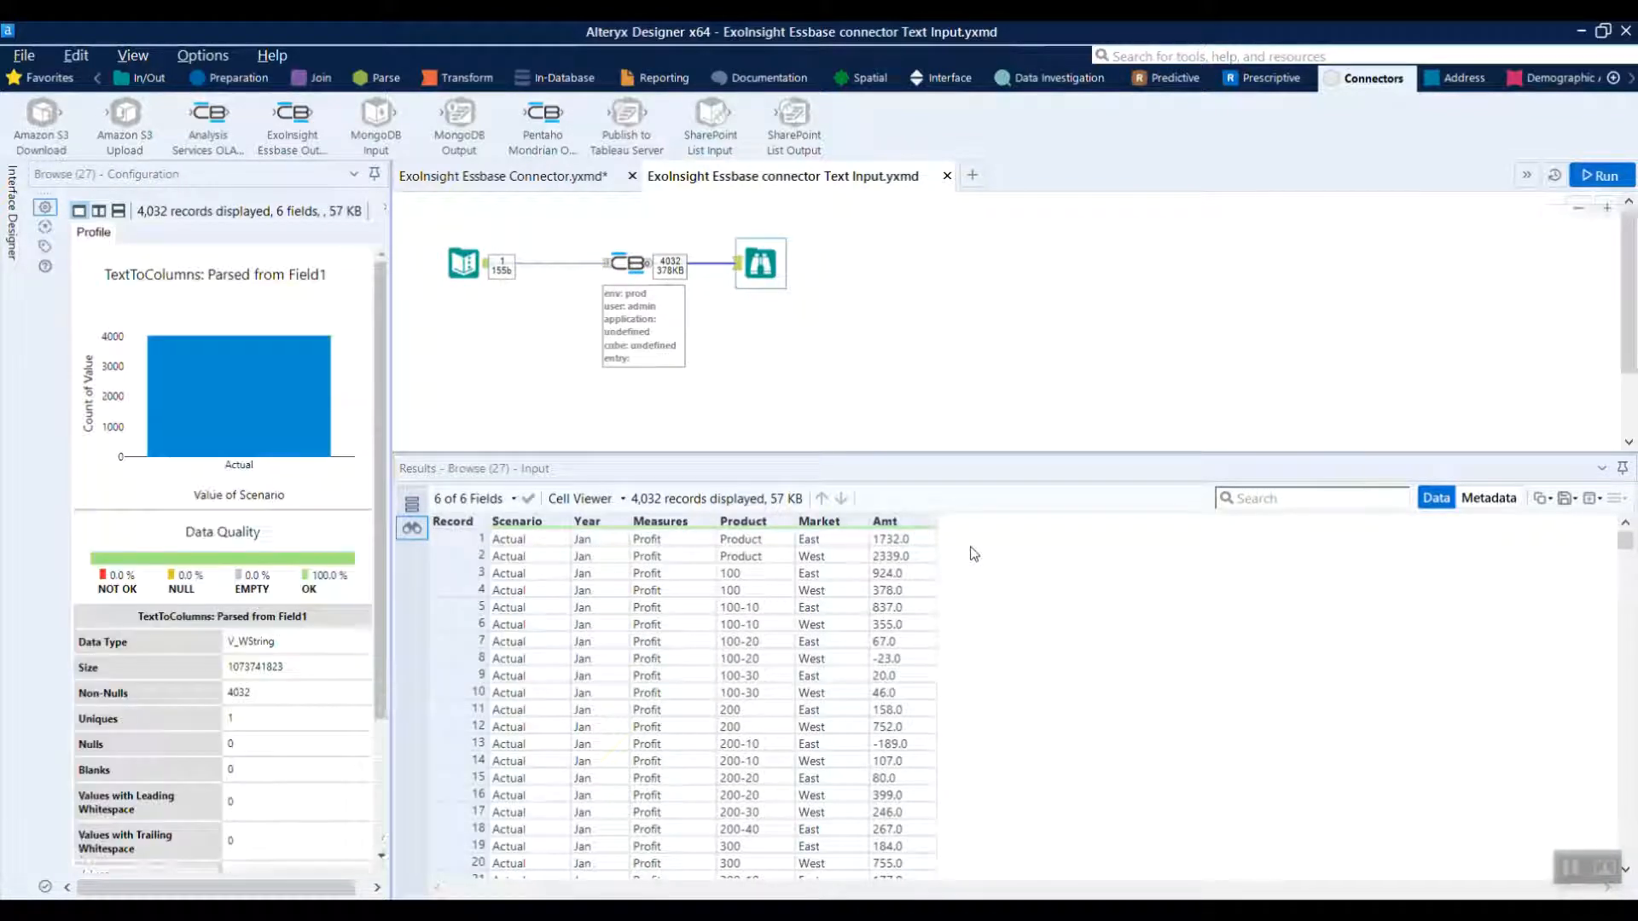